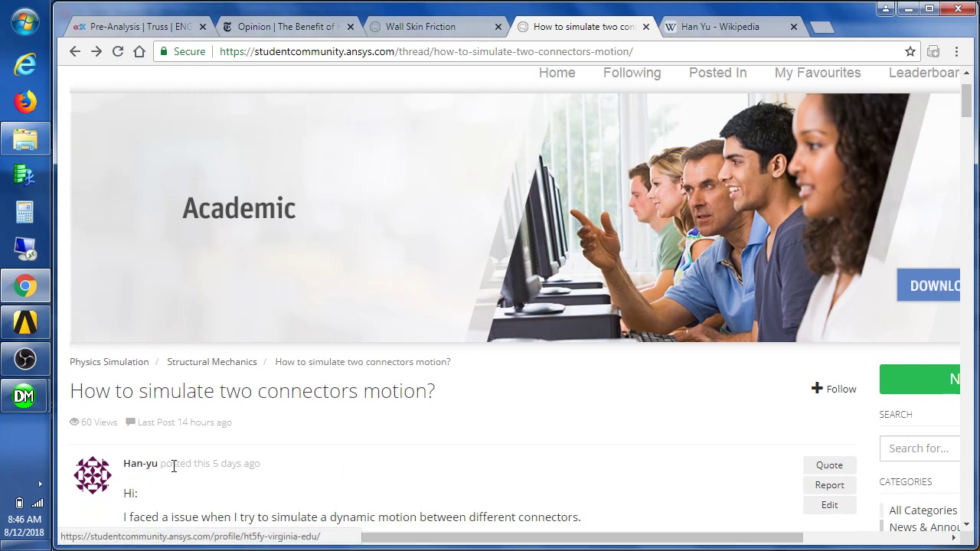
Step: Switch from the forum thread to the Mechanical window and view the meshed connector halves from above
scroll(490, 474, "down", 1)
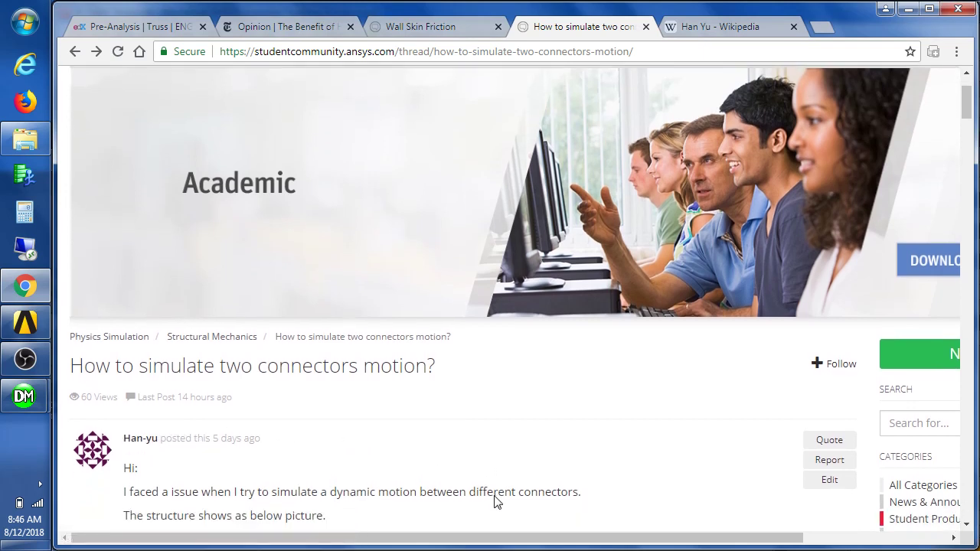
scroll(442, 385, "up", 1)
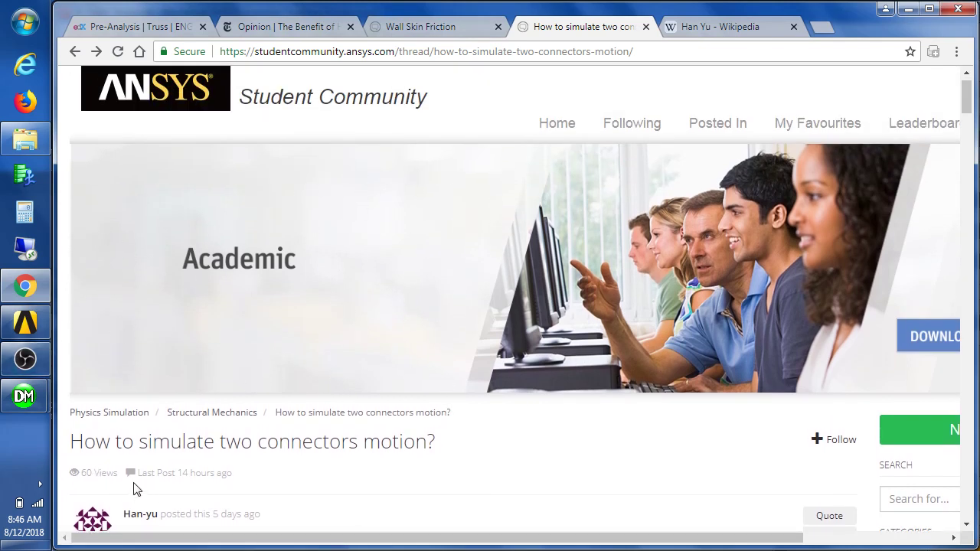
mouse_move(24, 406)
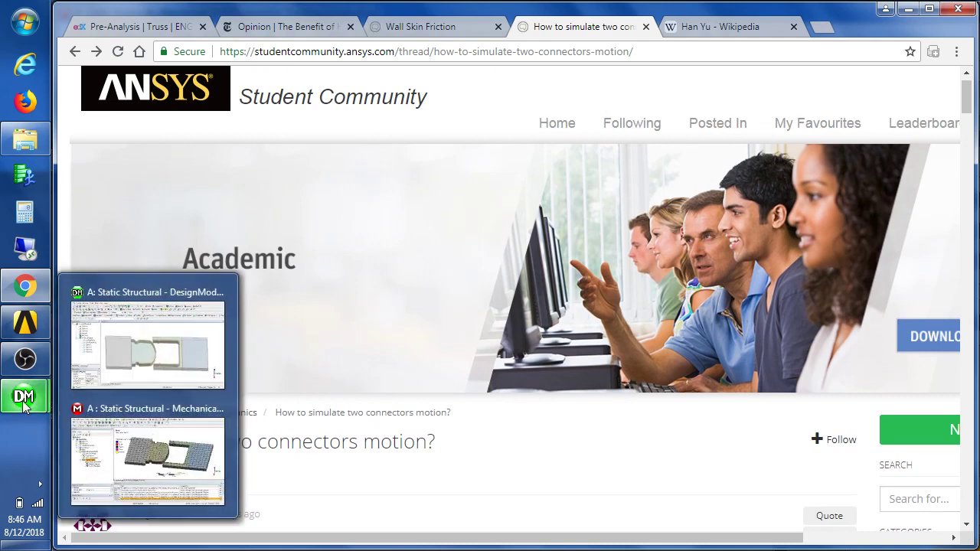
left_click(148, 452)
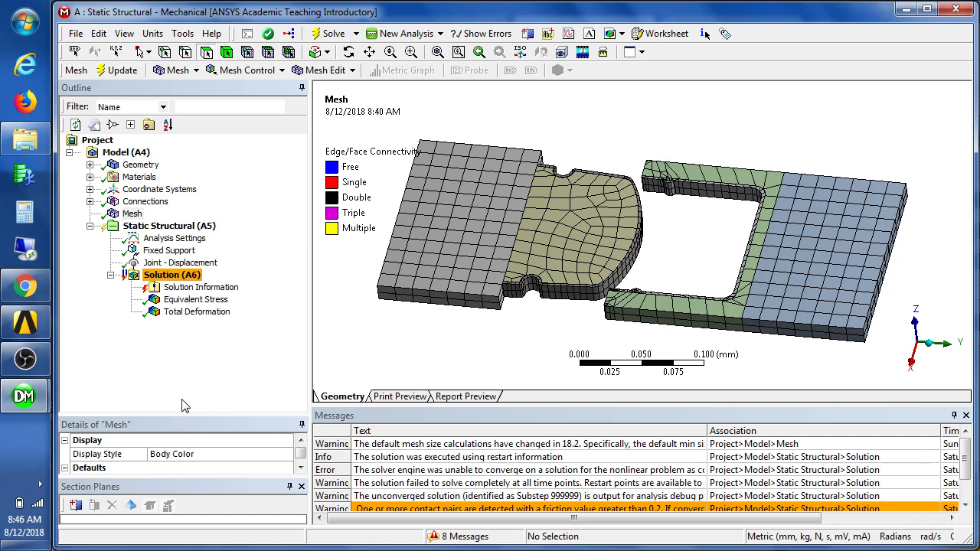
middle_click_drag(369, 332, 388, 331)
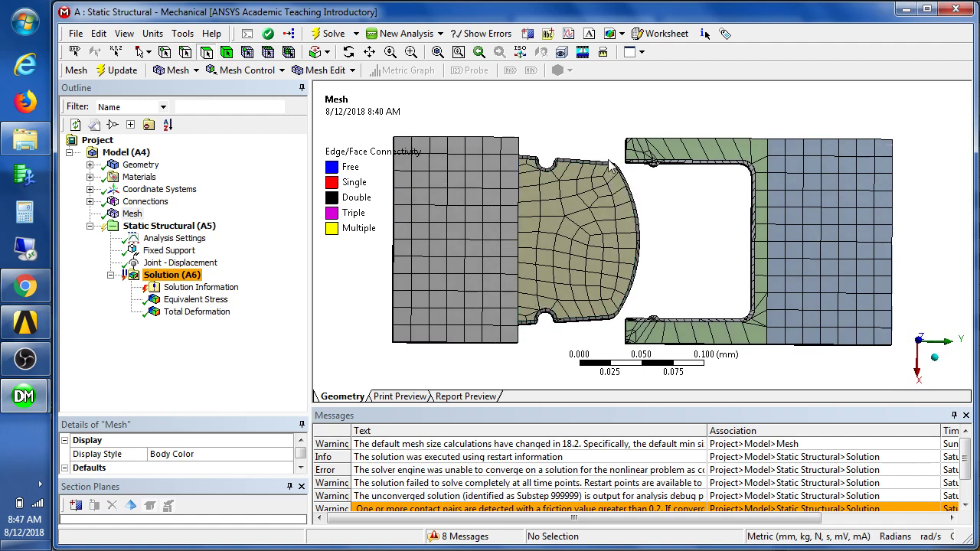
Step: Review the force convergence plot and the Total Deformation result at time 0.16086, close up where the two connectors meet
left_click(174, 291)
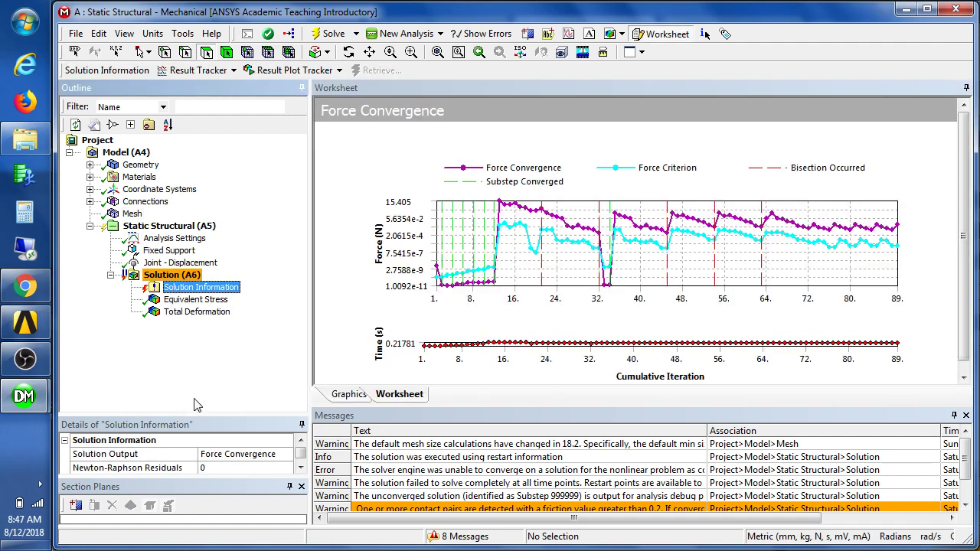
left_click(134, 454)
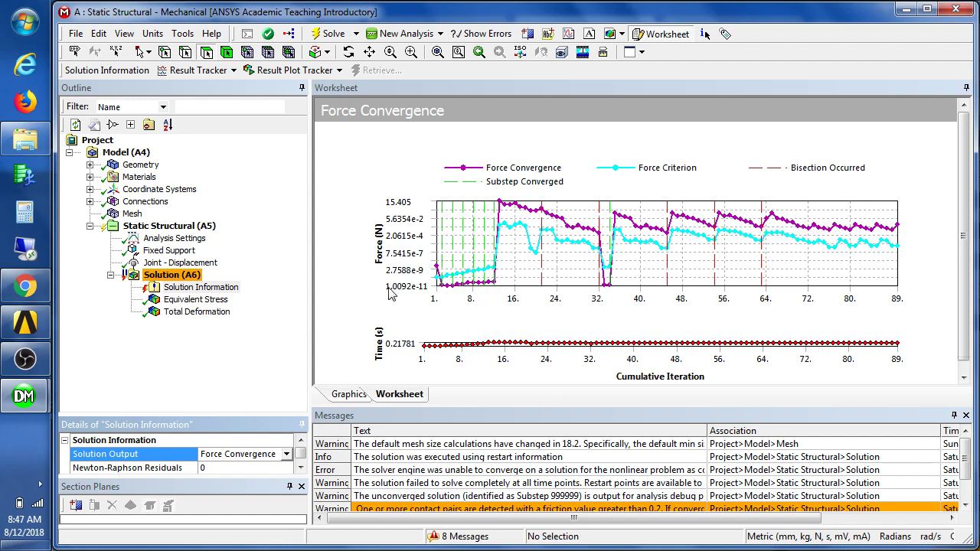
left_click(170, 313)
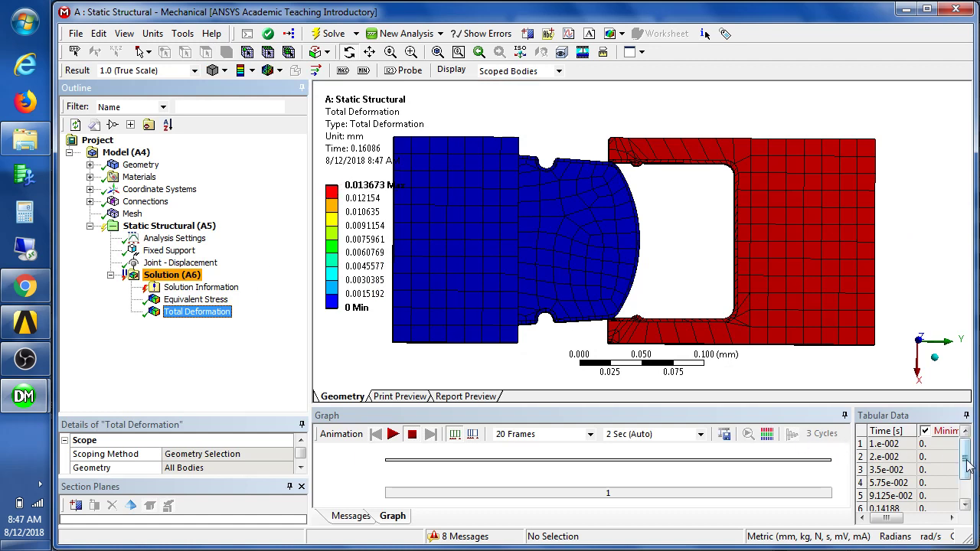
left_click_drag(967, 467, 967, 497)
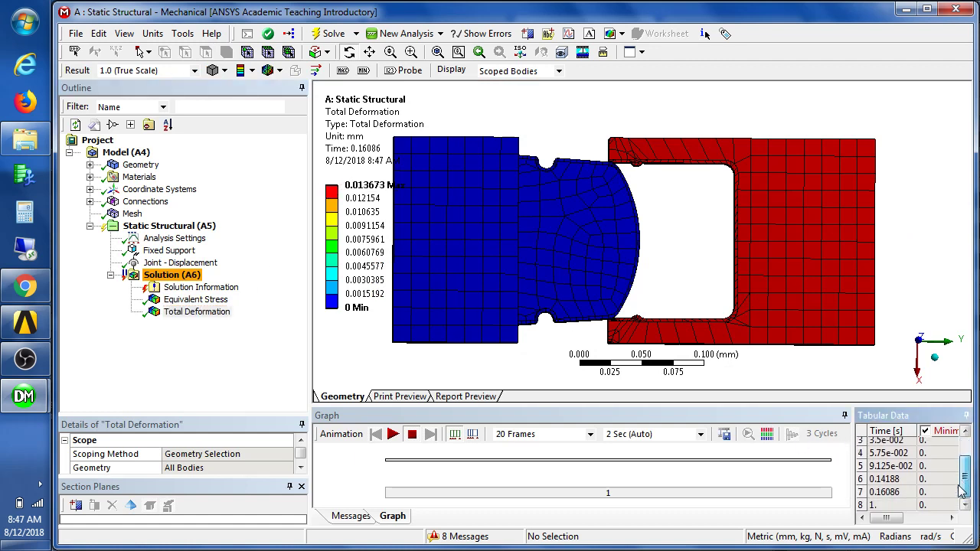
left_click(863, 494)
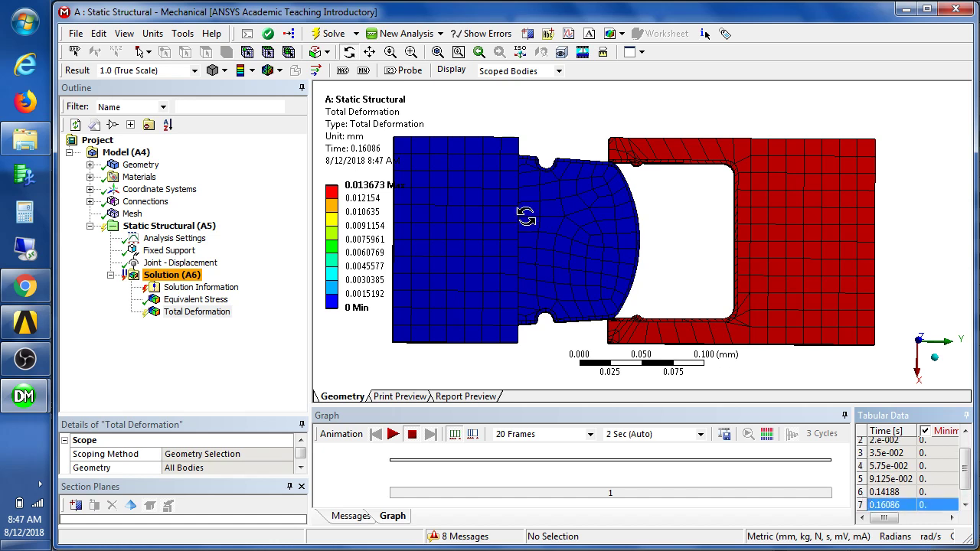
right_click_drag(633, 142, 584, 185)
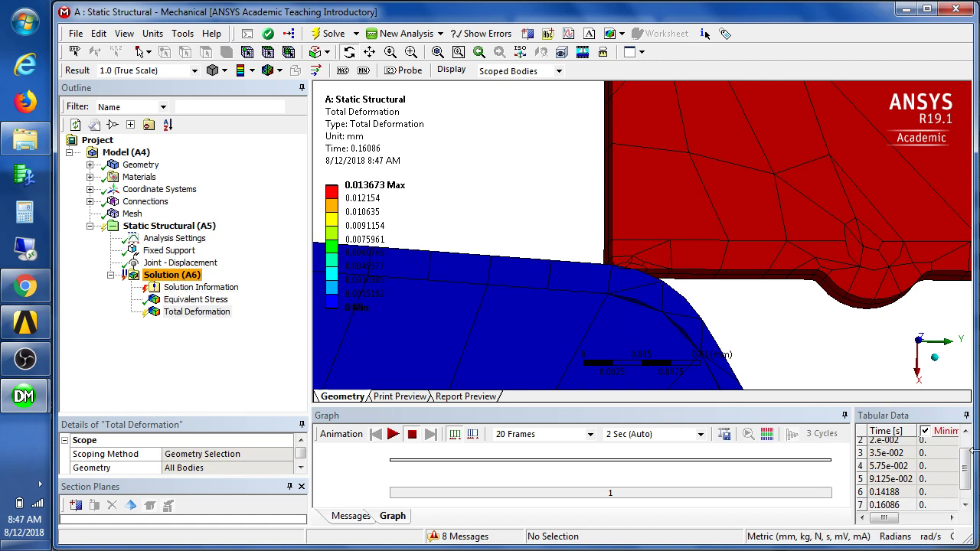
left_click_drag(965, 469, 965, 454)
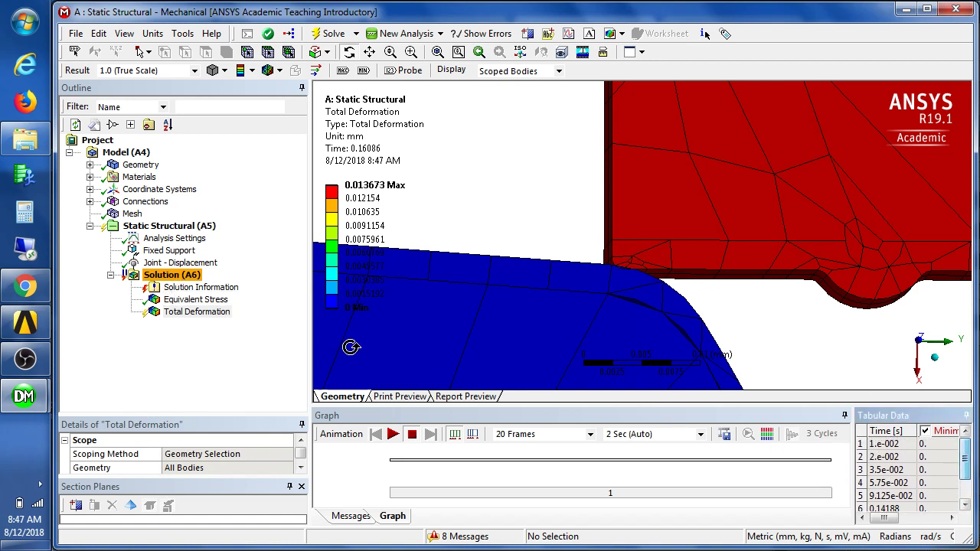
Step: Check the geometry in Mechanical and DesignModeler, viewing both connector halves from above in DesignModeler
left_click(126, 168)
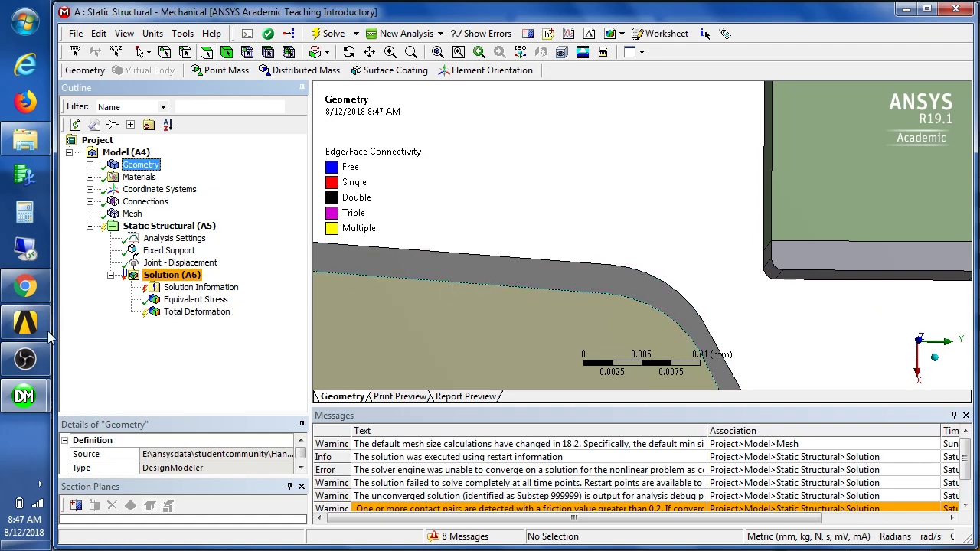
left_click(23, 395)
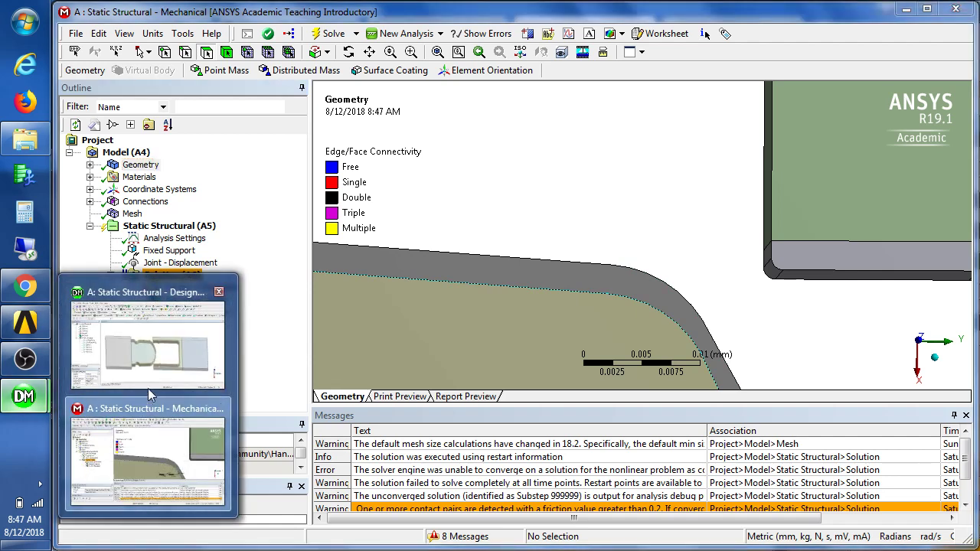
left_click(148, 367)
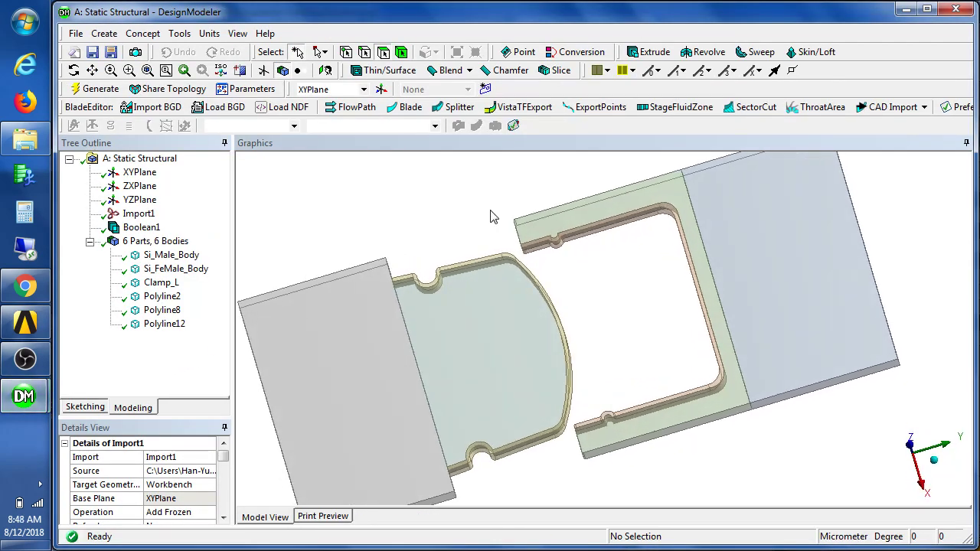
middle_click_drag(493, 216, 549, 235)
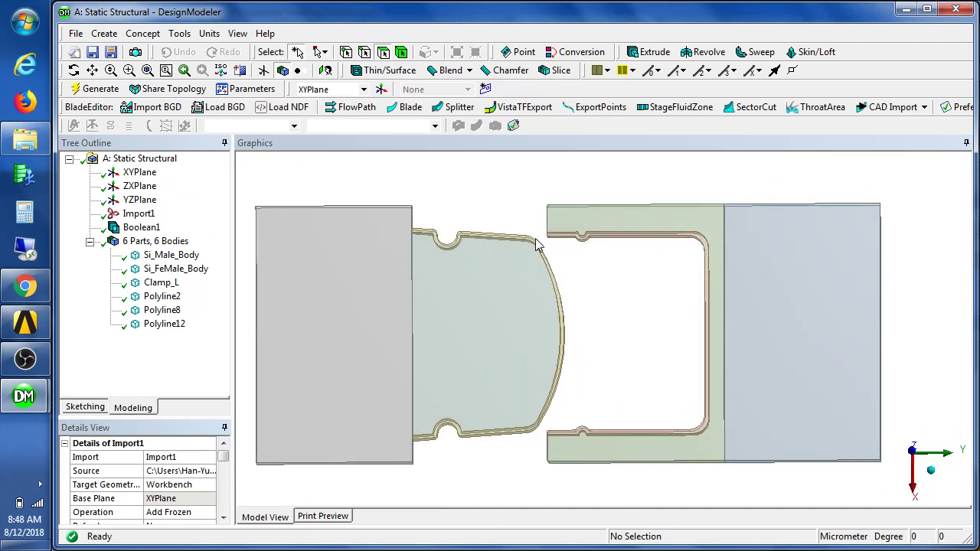
Step: Return to Mechanical and display the force convergence plot in Solution Information
mouse_move(25, 396)
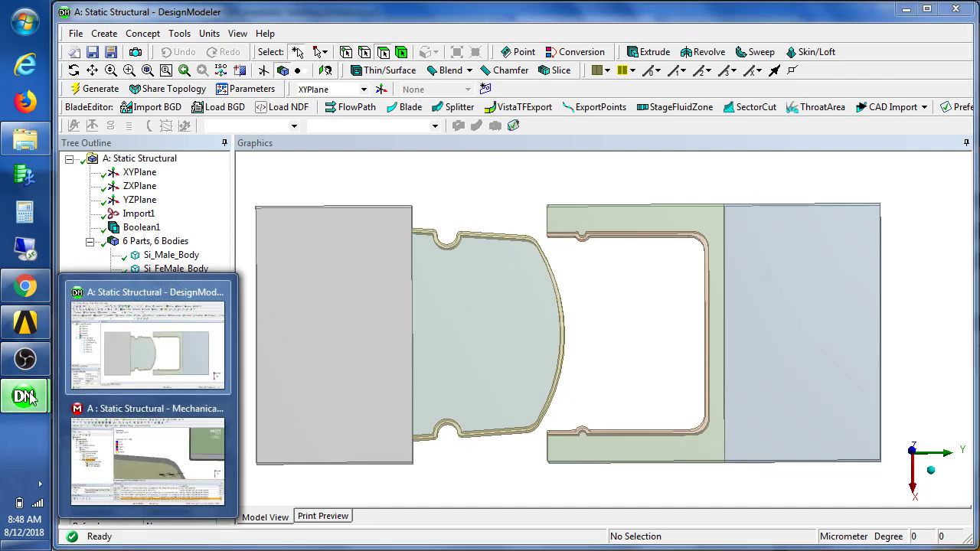
left_click(130, 438)
left_click(201, 287)
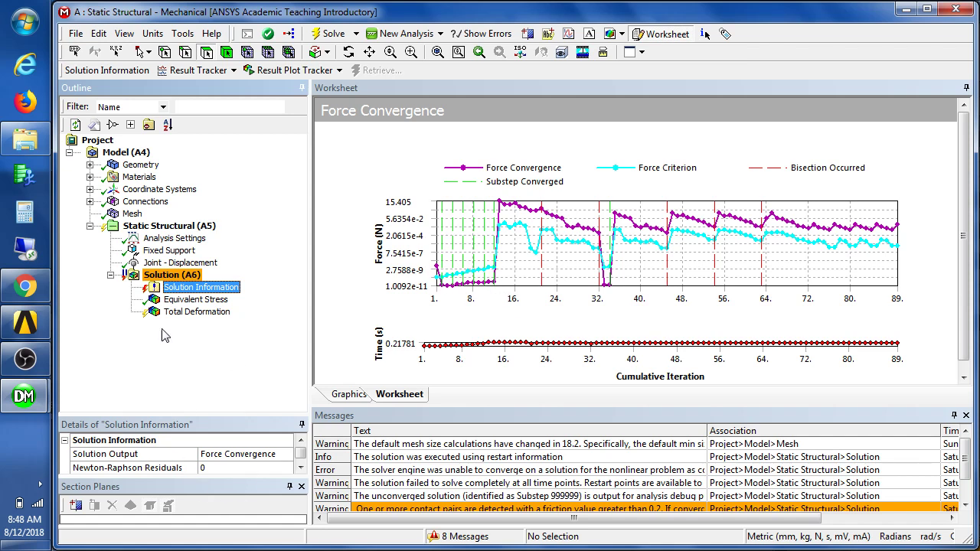
Step: Examine the contact and target faces of the Frictional - Polyline12 To Polyline2 contact near the connector corners
left_click(90, 201)
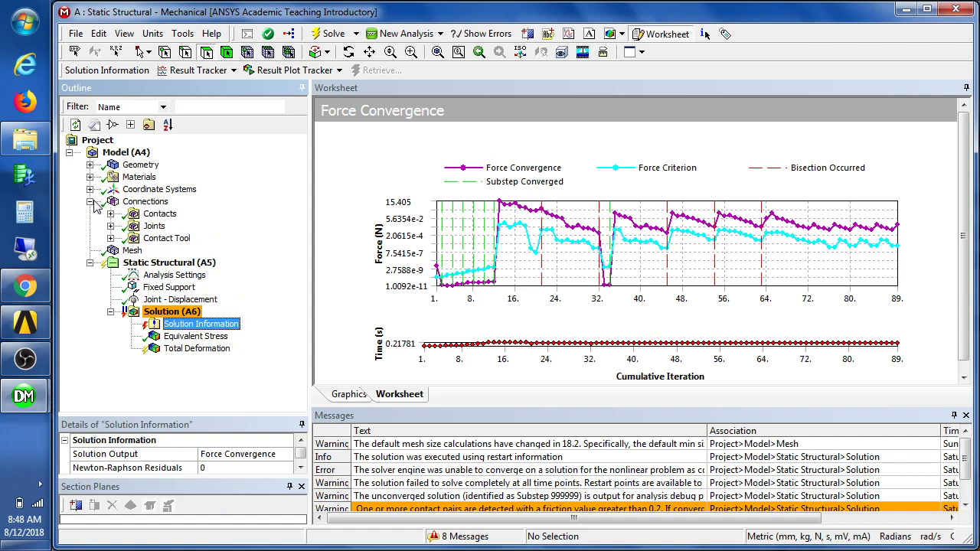
left_click(110, 214)
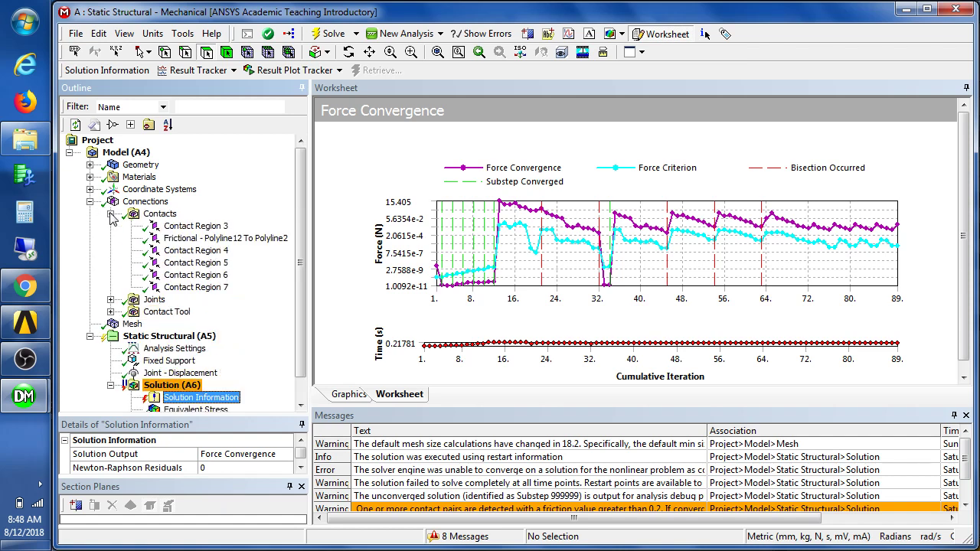
left_click(182, 238)
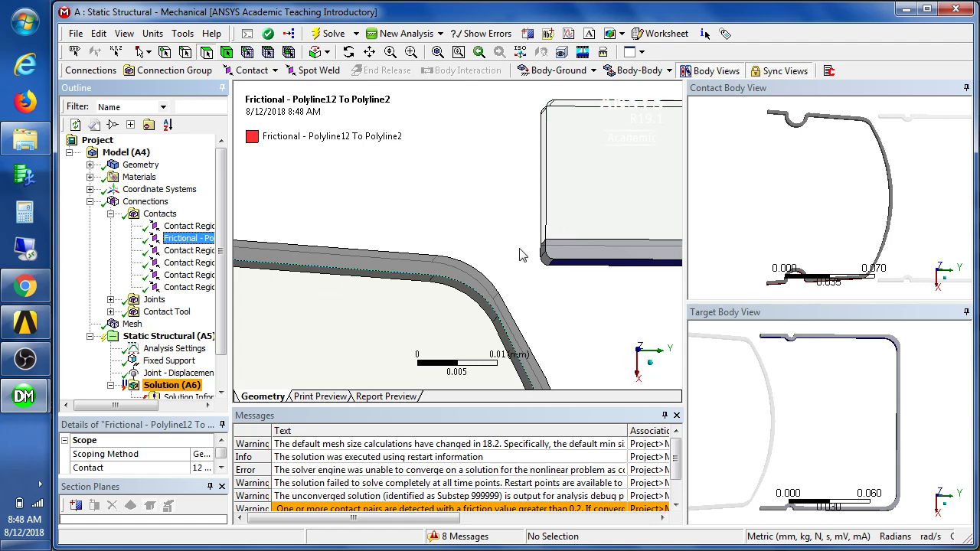
middle_click_drag(520, 249, 523, 217)
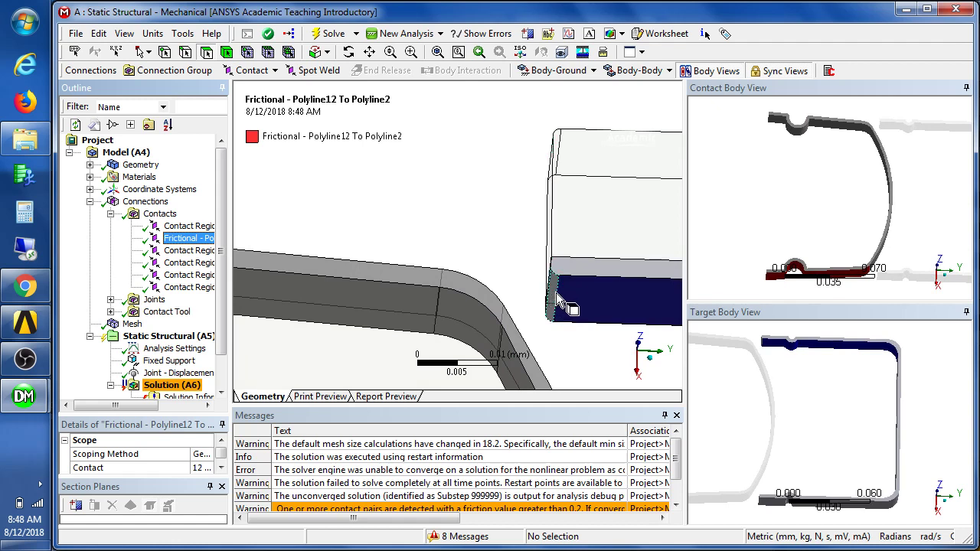
middle_click_drag(537, 298, 538, 307)
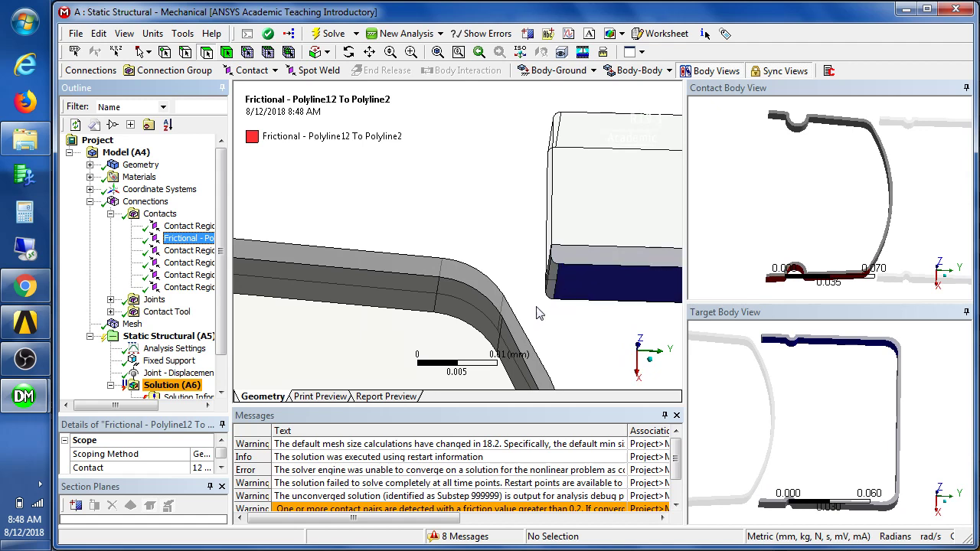
middle_click_drag(518, 313, 493, 292)
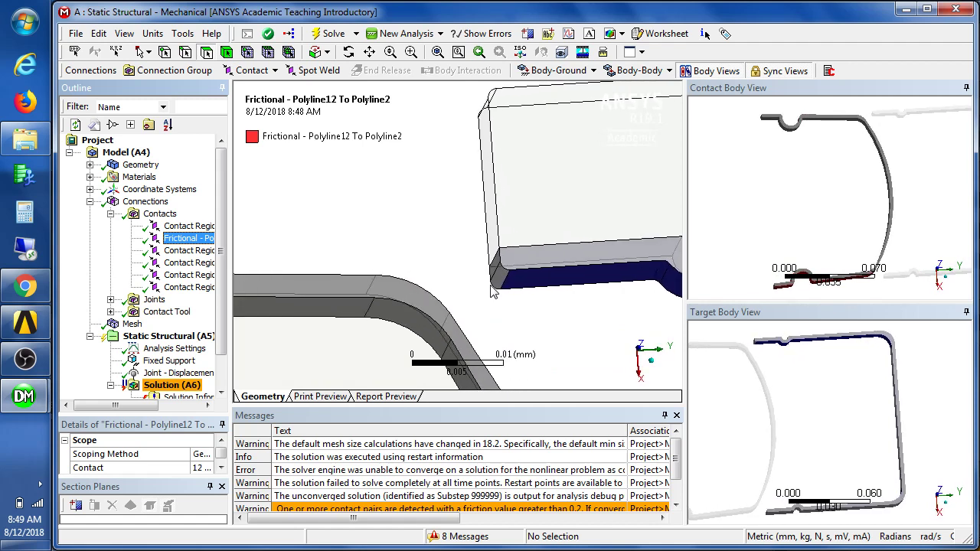
scroll(474, 287, "down", 5)
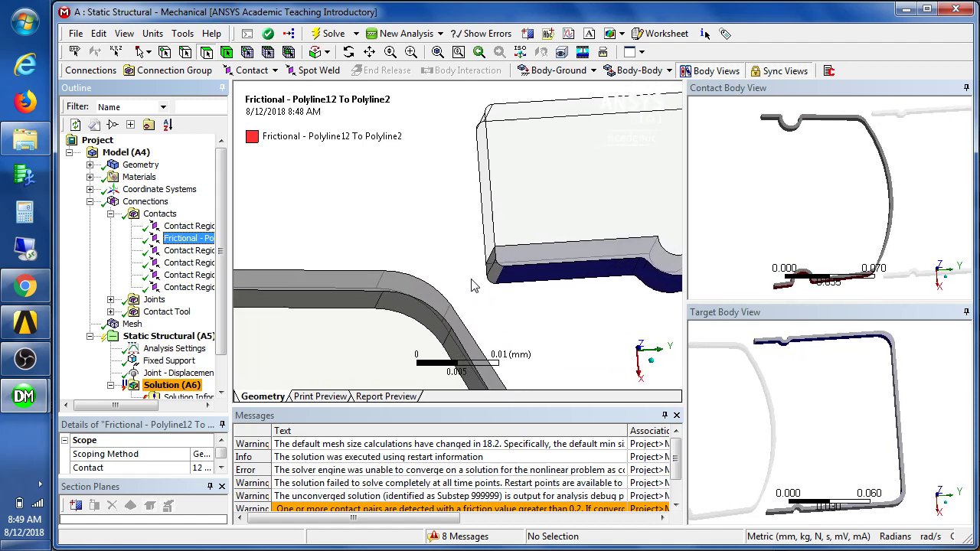
middle_click_drag(474, 287, 373, 304)
scroll(372, 304, "down", 5)
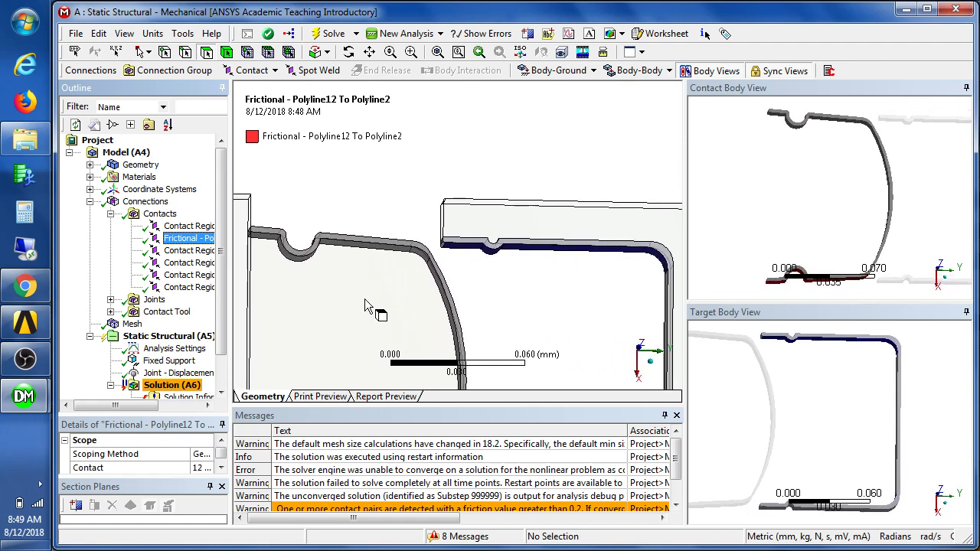
Step: Review the body pairs of Contact Regions 3 through 7 one after another
left_click(175, 228)
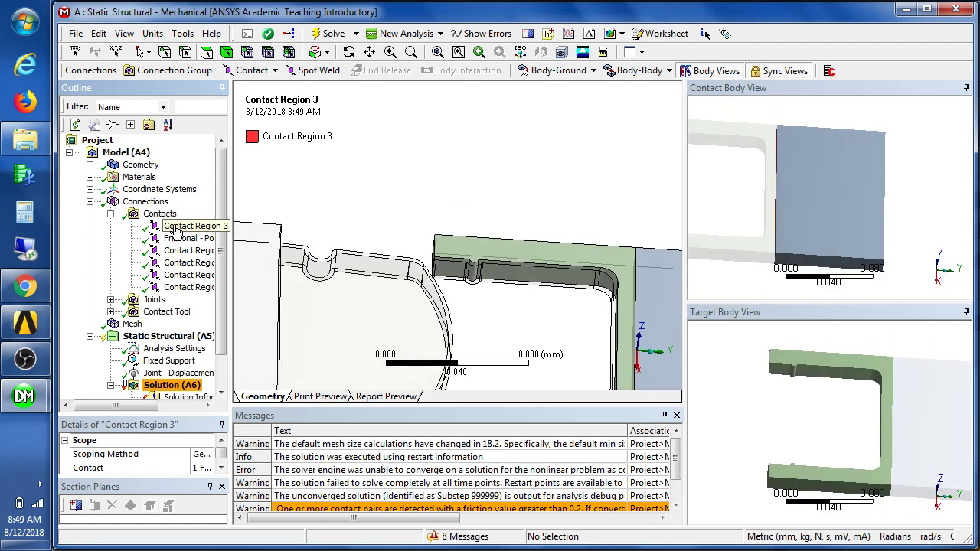
left_click(176, 253)
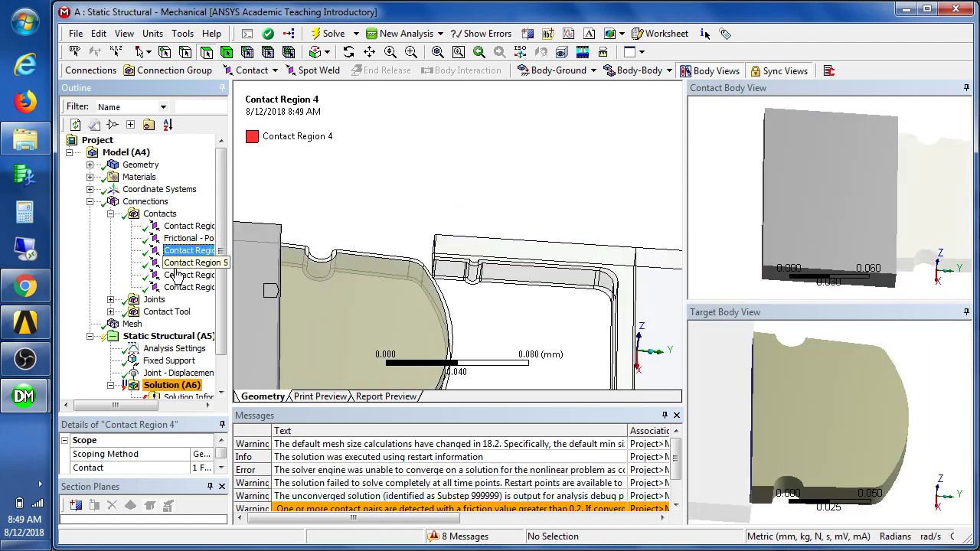
left_click(177, 264)
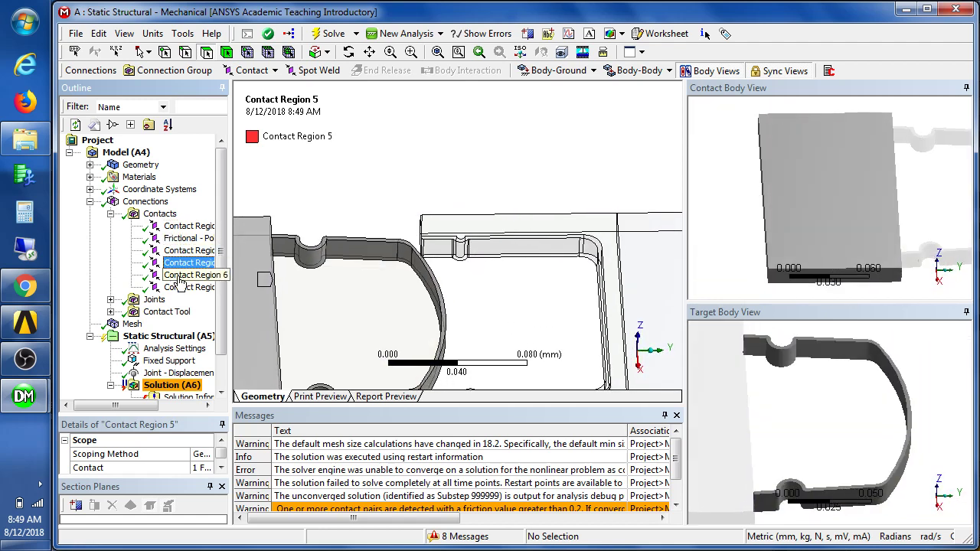
left_click(178, 276)
left_click(182, 288)
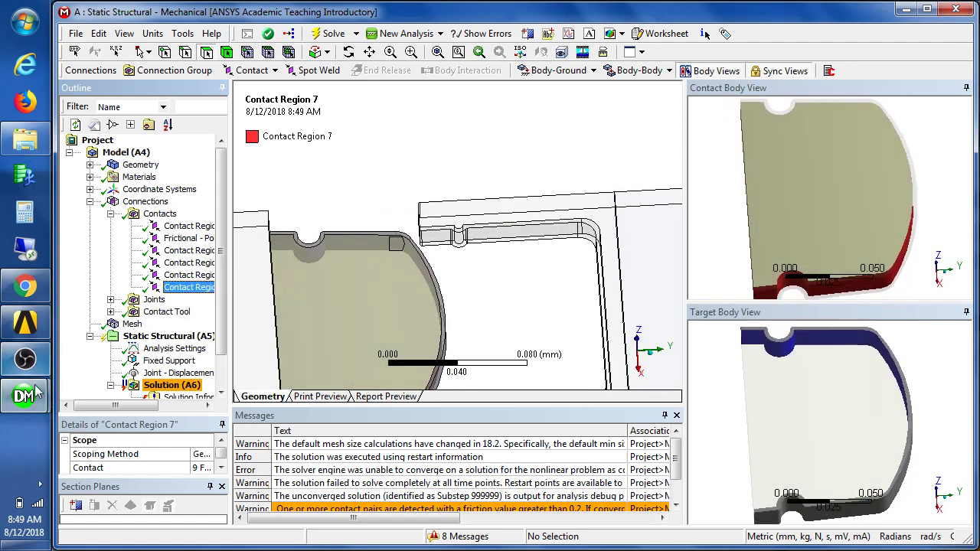
Step: Switch to DesignModeler and hide the three male connector bodies: Si_Male_Body, Polyline8 and Polyline12
mouse_move(33, 400)
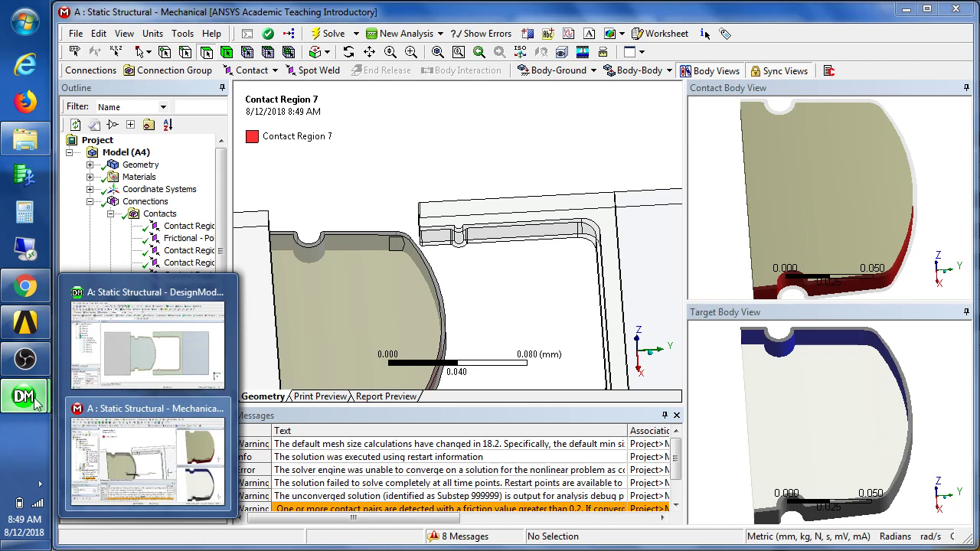
left_click(144, 358)
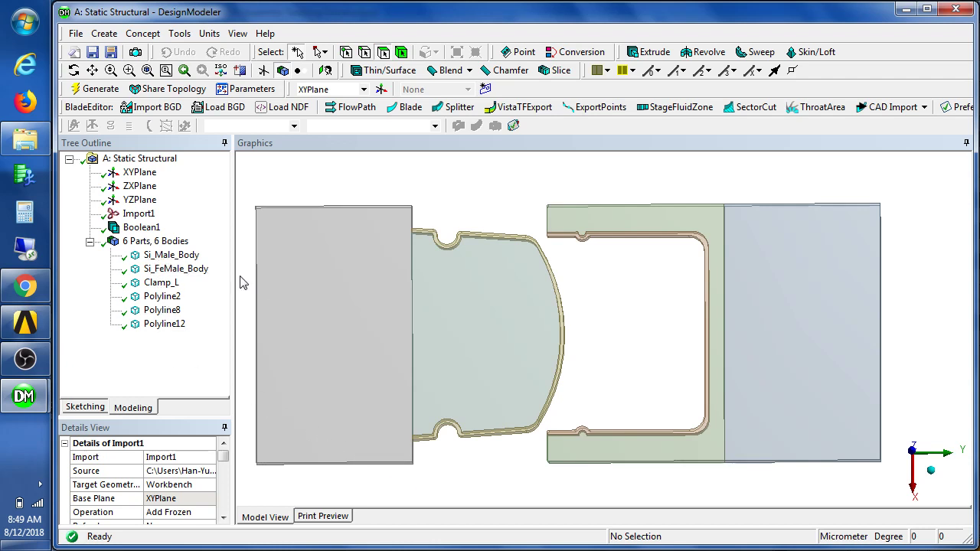
left_click(344, 265)
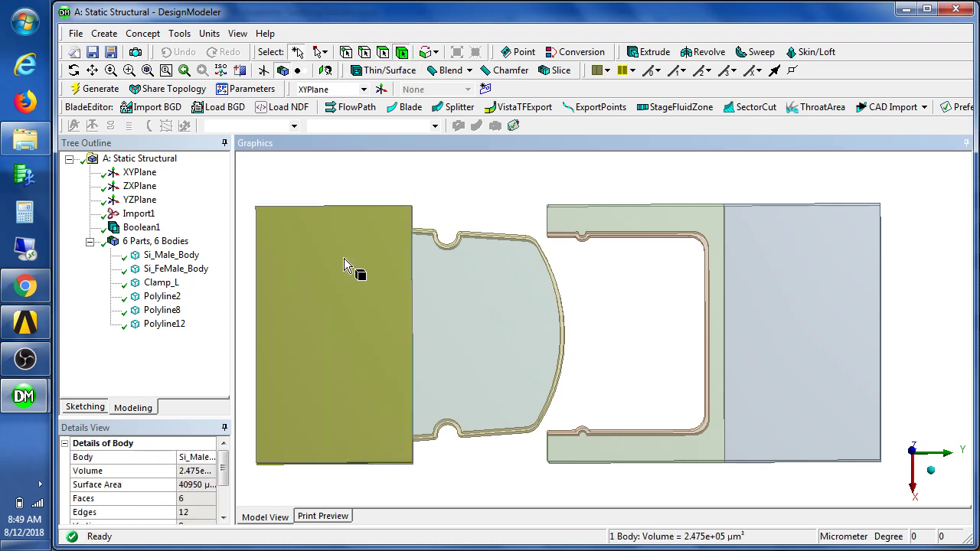
left_click(425, 260, "ctrl")
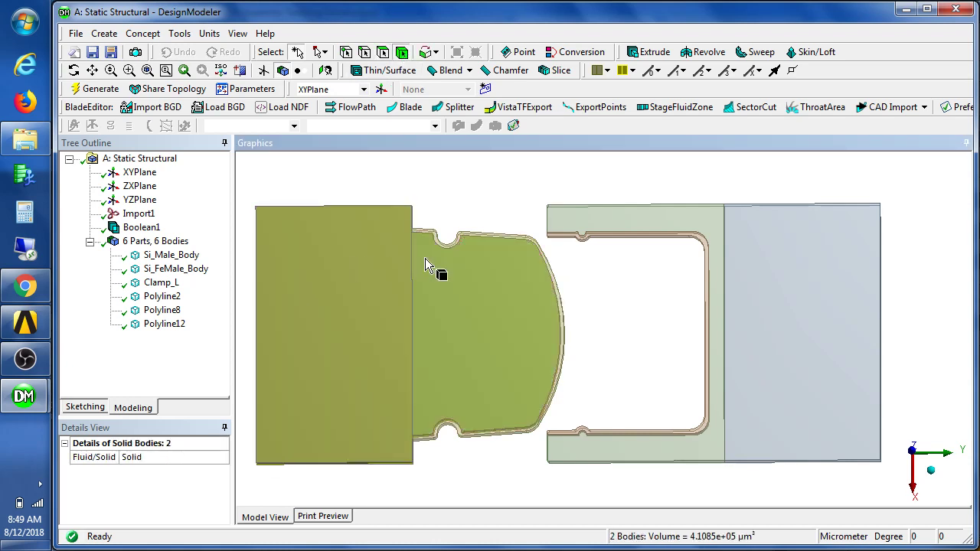
left_click(477, 231, "ctrl")
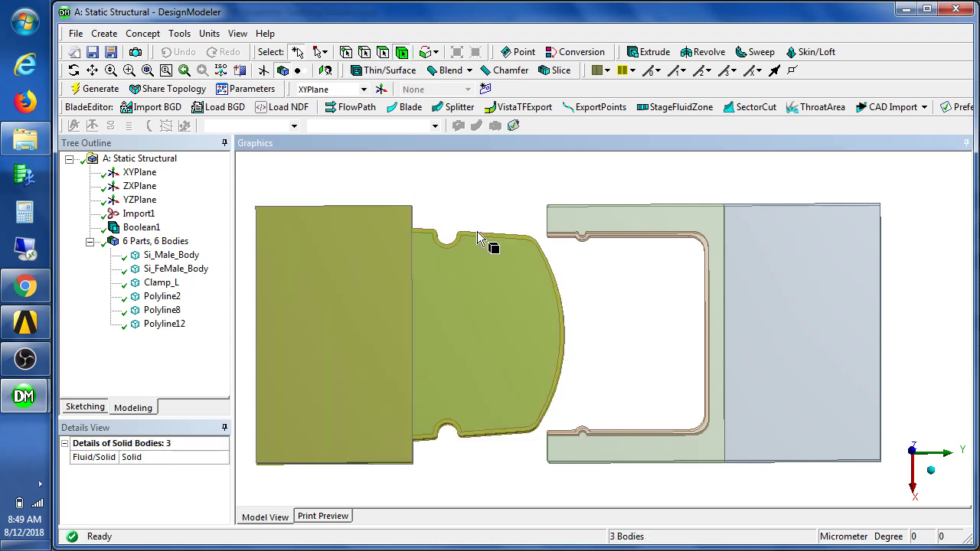
right_click(476, 232)
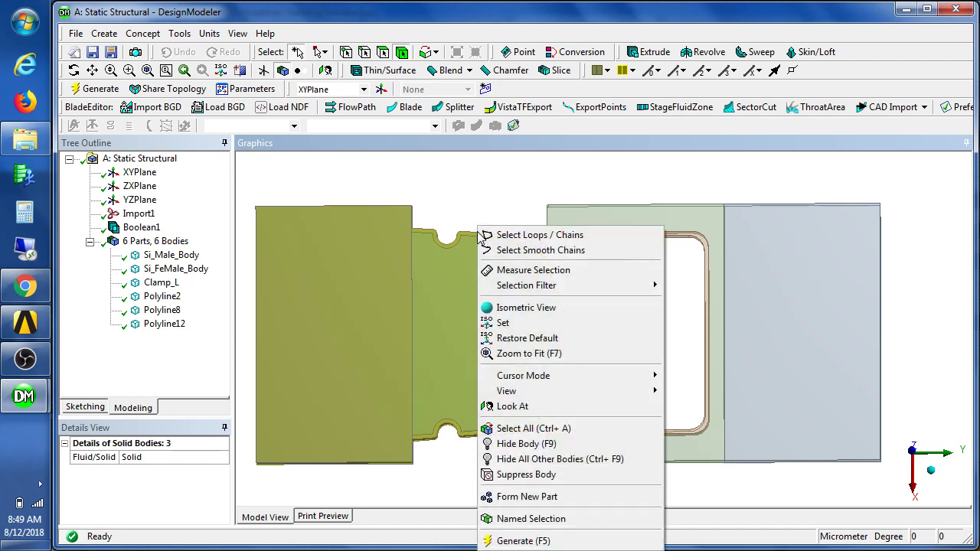
left_click(83, 341)
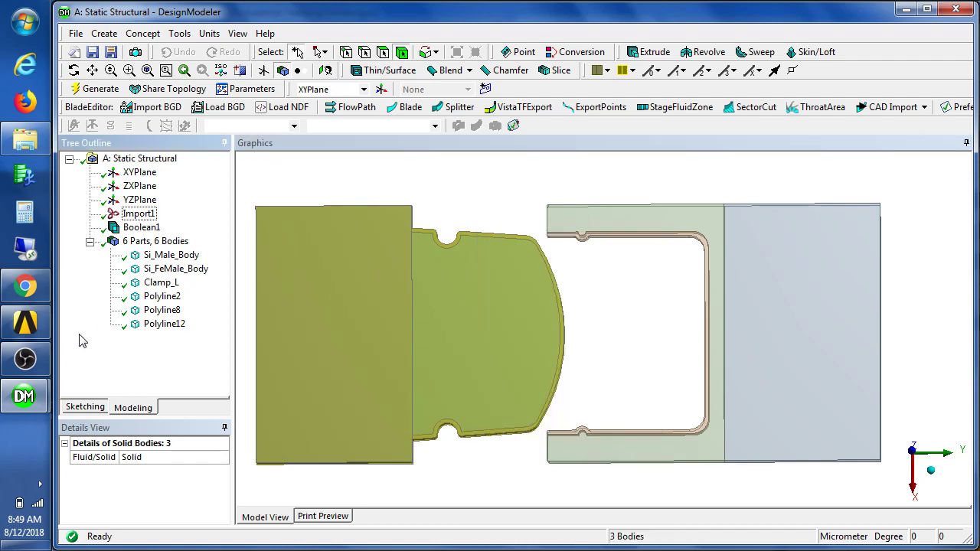
right_click(314, 330)
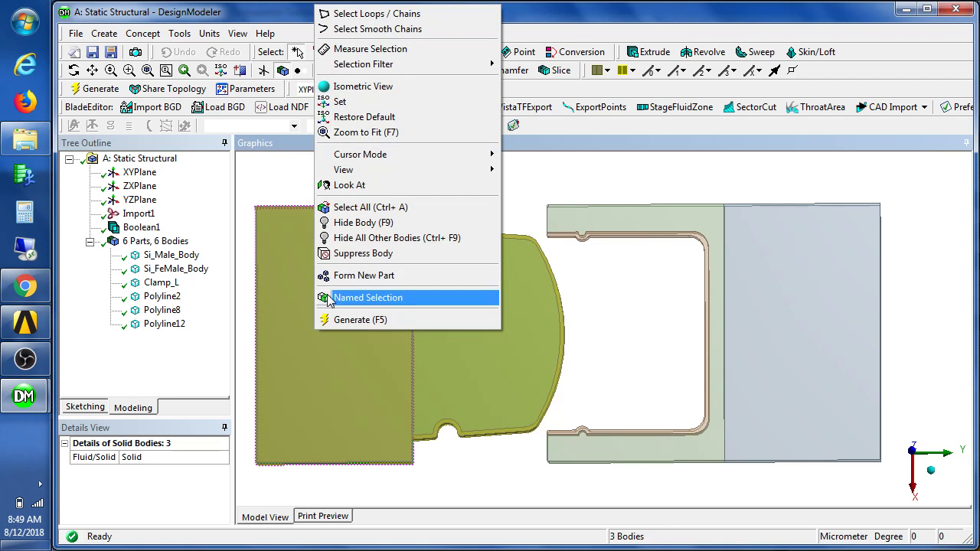
left_click(356, 222)
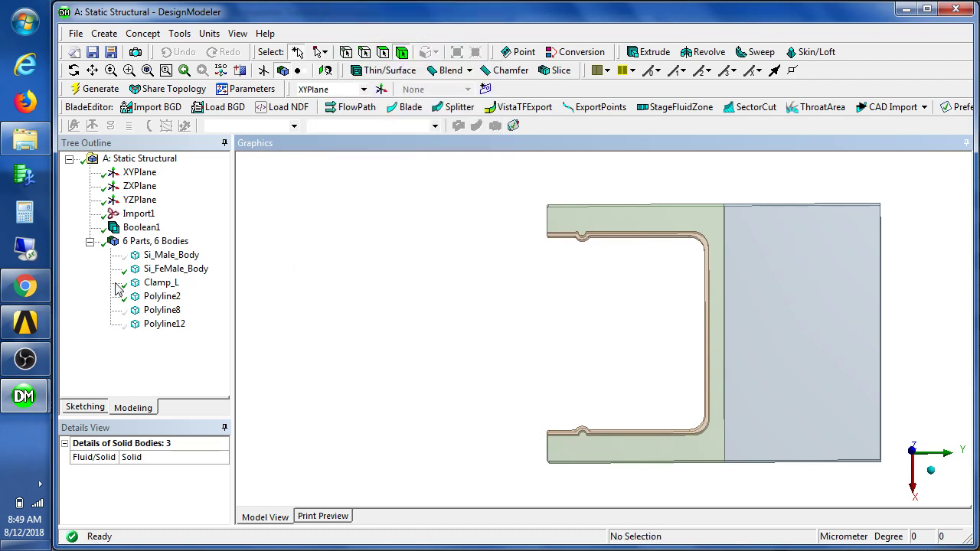
Step: Form a new part from the female connector bodies Si_FeMale_Body, Clamp_L and Polyline2
left_click(153, 269)
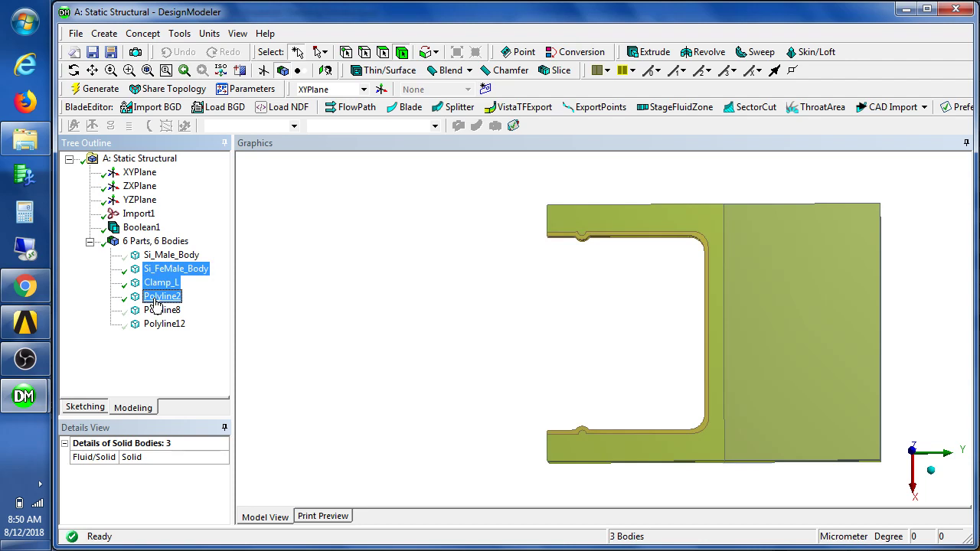
right_click(164, 298)
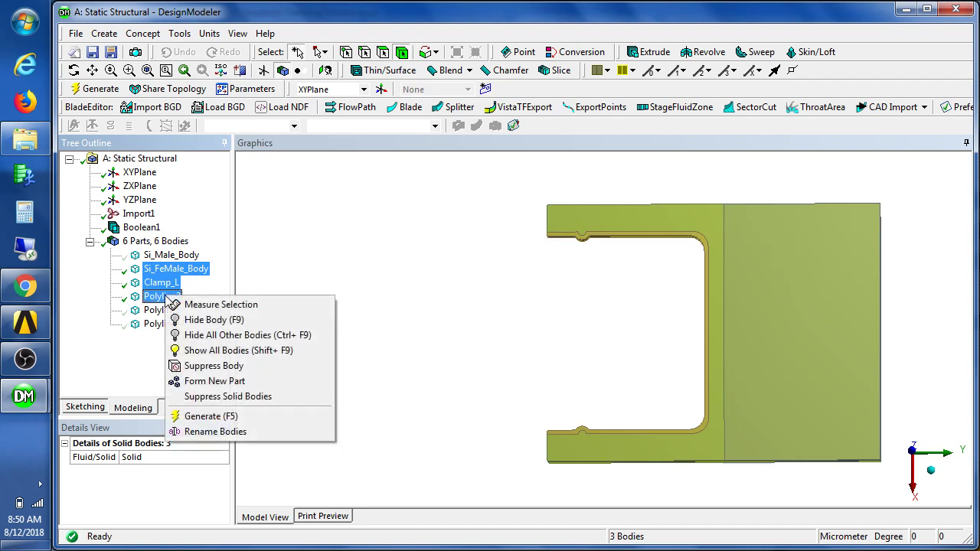
left_click(182, 382)
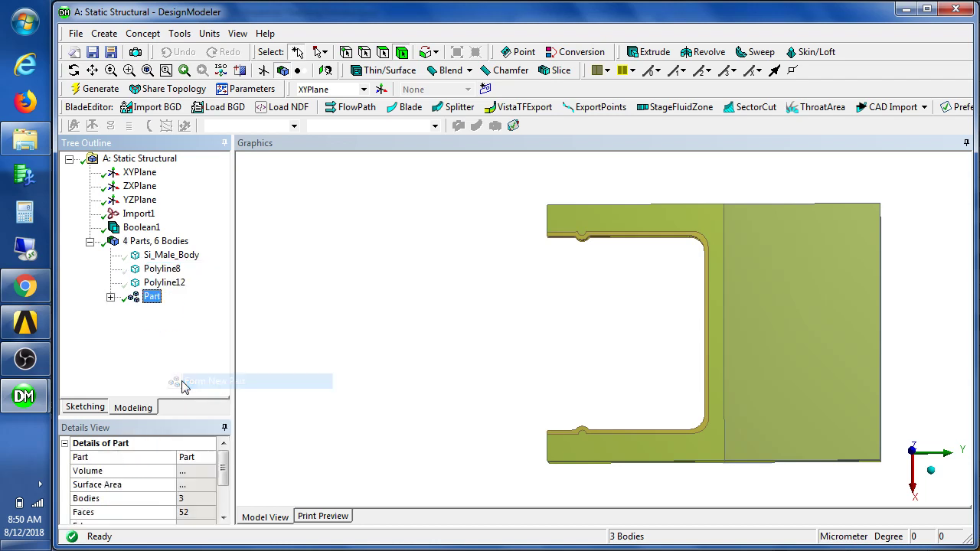
Step: Form another new part from the male connector bodies Si_Male_Body, Polyline8 and Polyline12
left_click(153, 257)
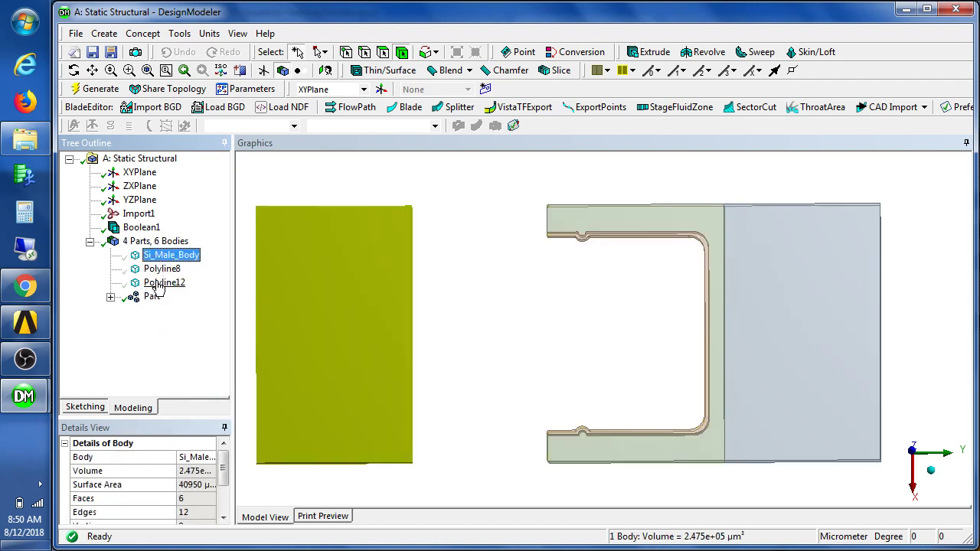
left_click(157, 285, "shift")
right_click(157, 283)
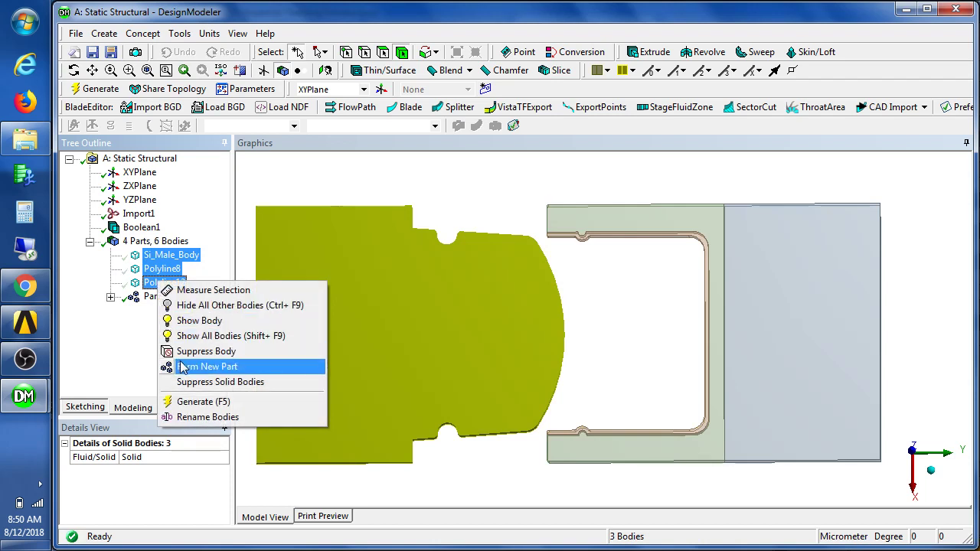
left_click(183, 366)
Step: Rename the female connector's part as Spring and the male connector's part as Plug
left_click(151, 256)
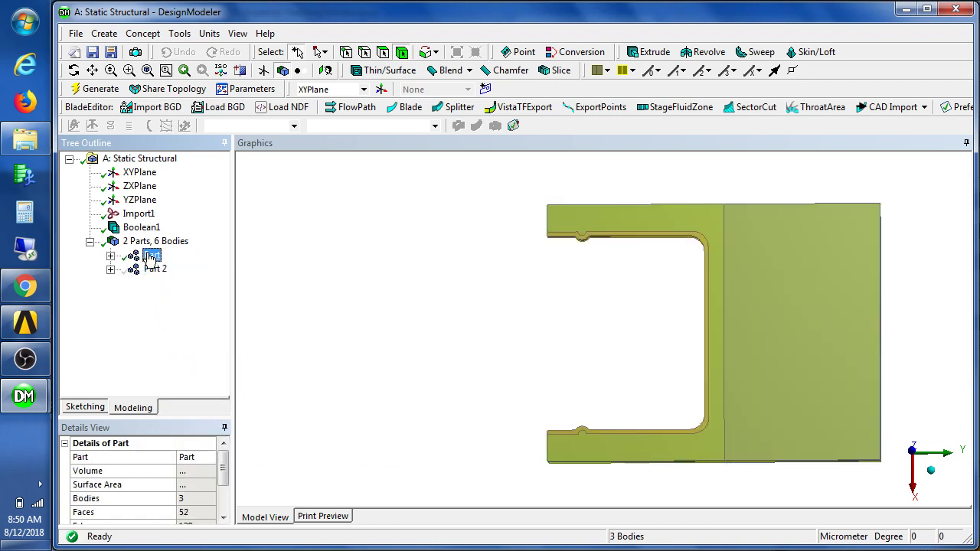
left_click(151, 257)
type("Spring")
key("Return")
left_click(153, 269)
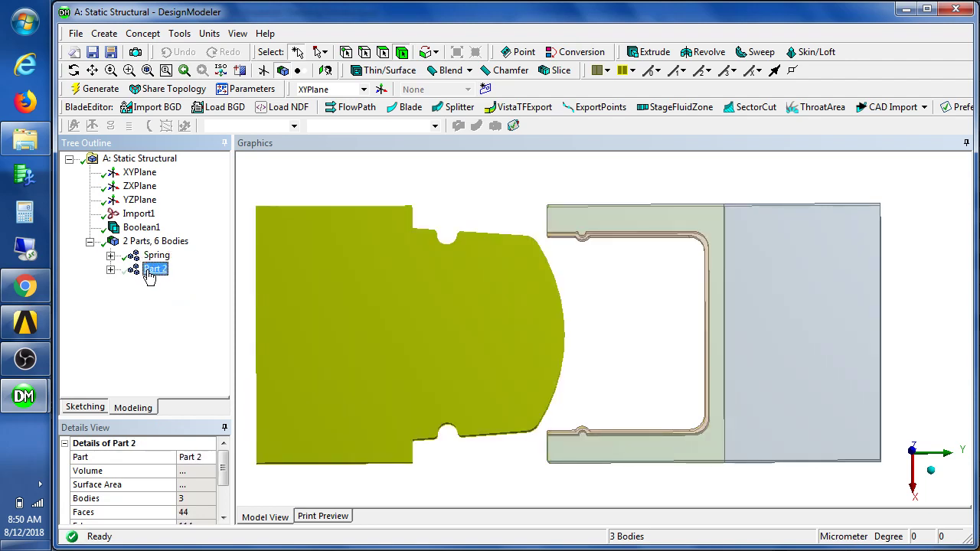
left_click(150, 273)
type("Plug")
key("Return")
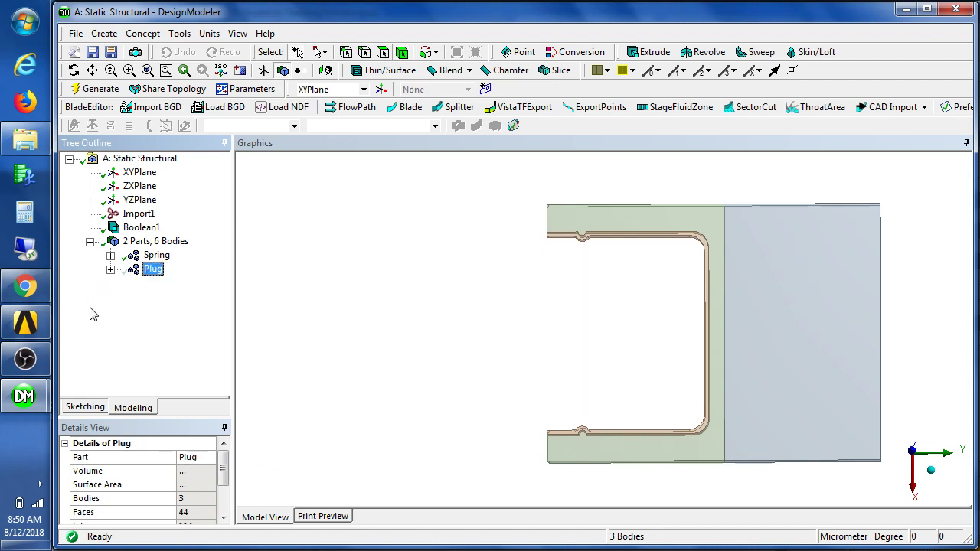
Step: Switch to Mechanical and delete Contact Regions 3 through 7, keeping only the frictional contact
mouse_move(24, 395)
left_click(100, 438)
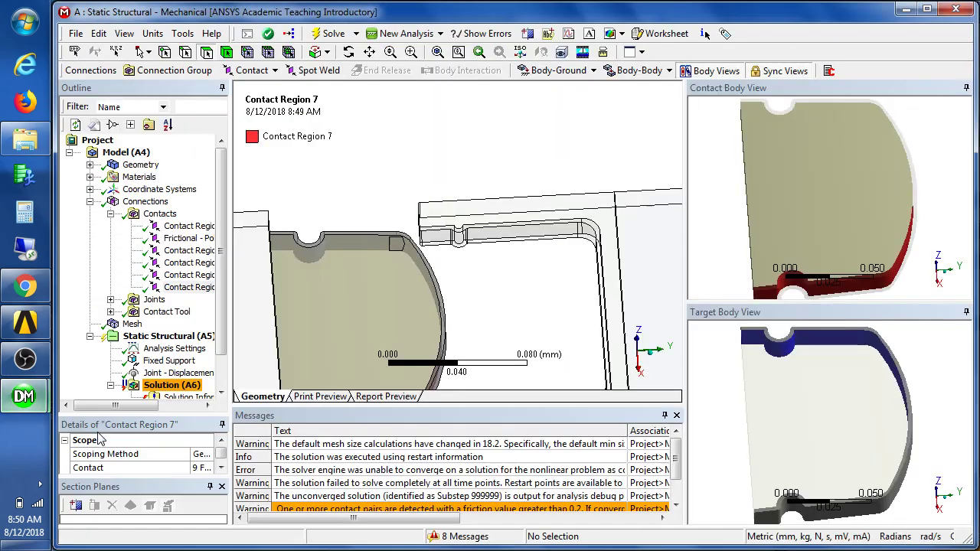
left_click(186, 228)
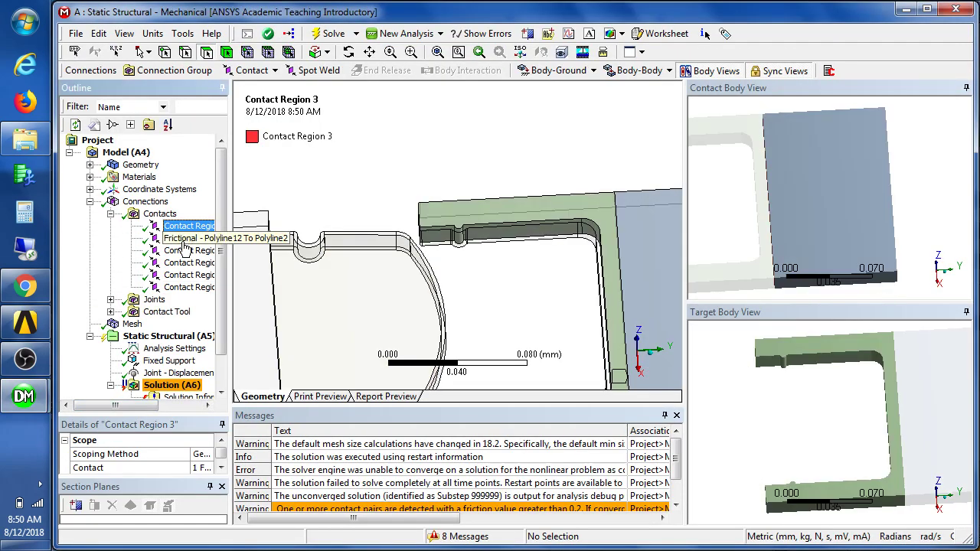
key("Delete")
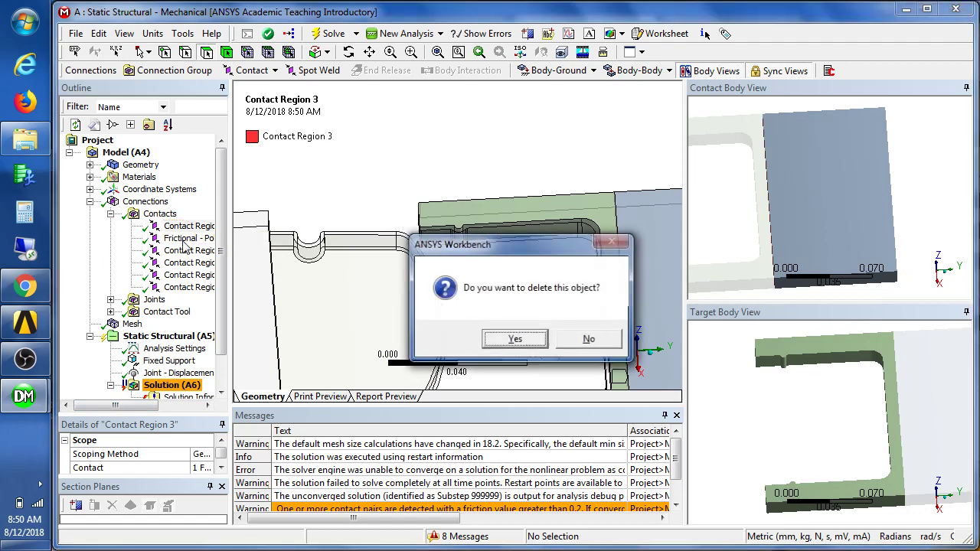
key("Return")
left_click(173, 240)
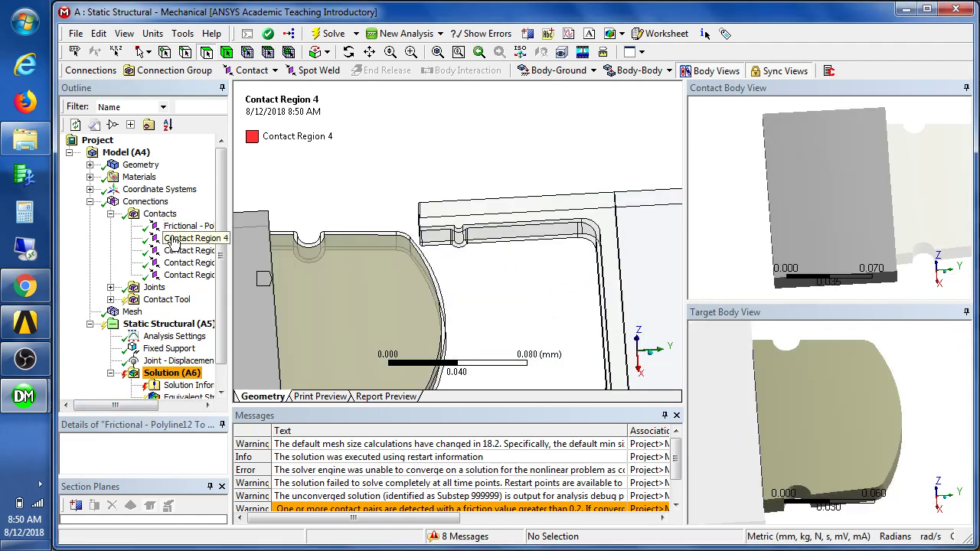
left_click(174, 276, "shift")
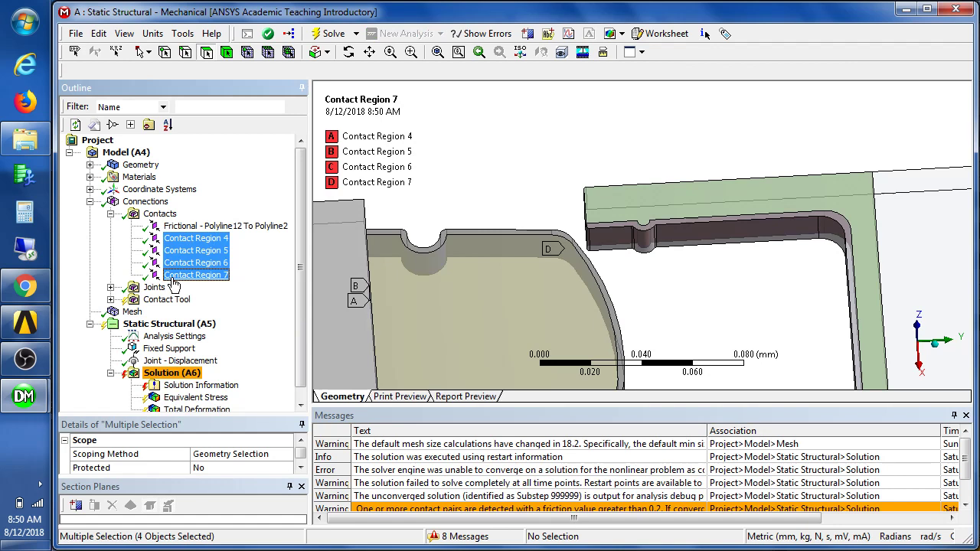
key("Delete")
key("Return")
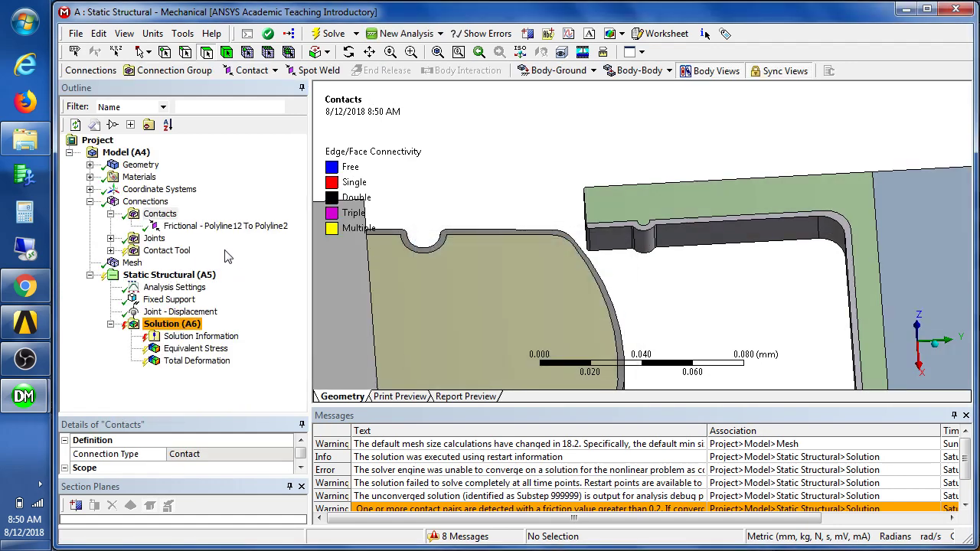
Step: Add the narrow end face at the tip of one Polyline2 arm to the frictional contact's target faces
left_click(209, 229)
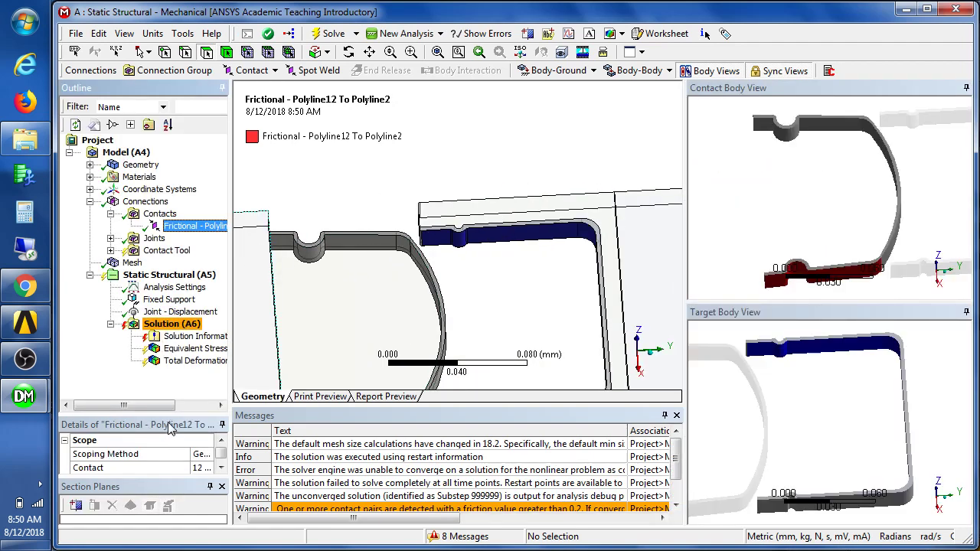
left_click_drag(262, 396, 327, 396)
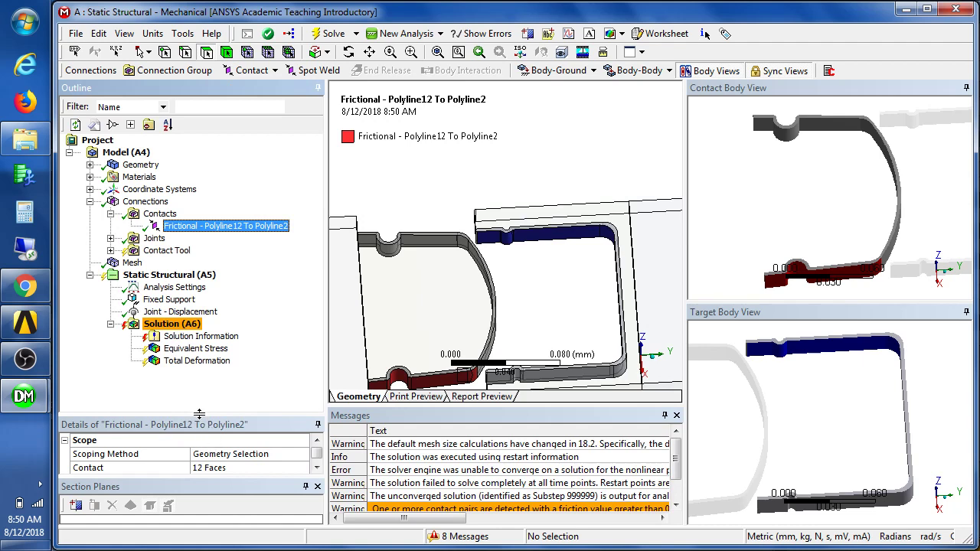
left_click_drag(188, 368, 188, 372)
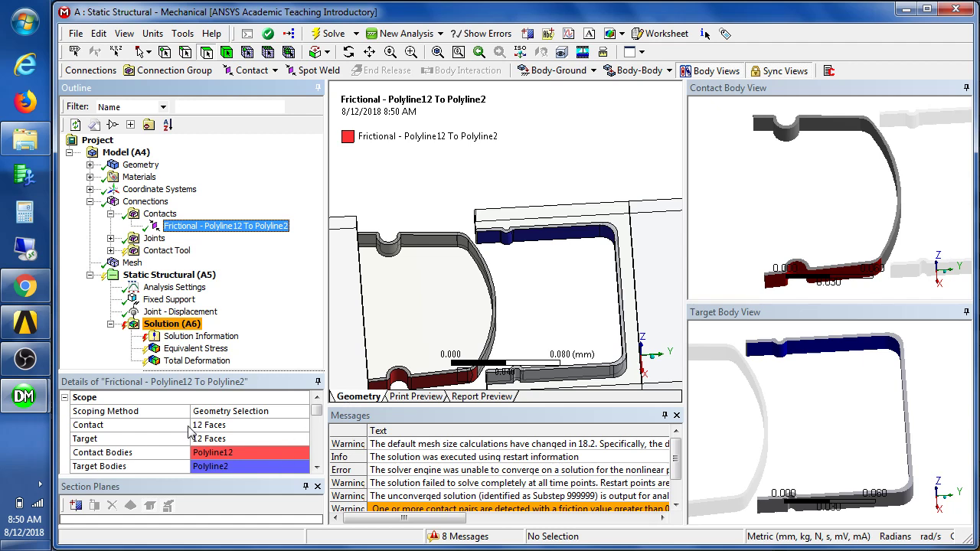
left_click(210, 439)
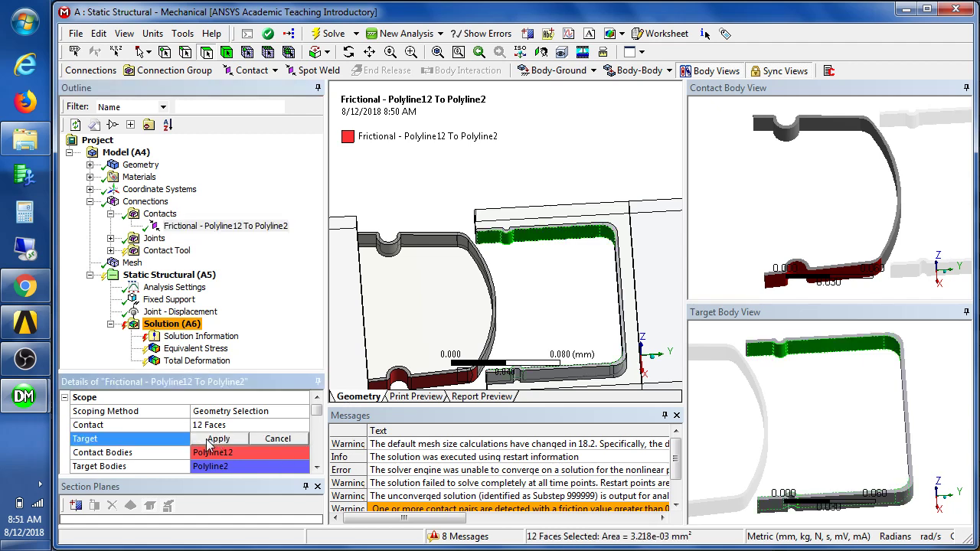
scroll(504, 257, "up", 5)
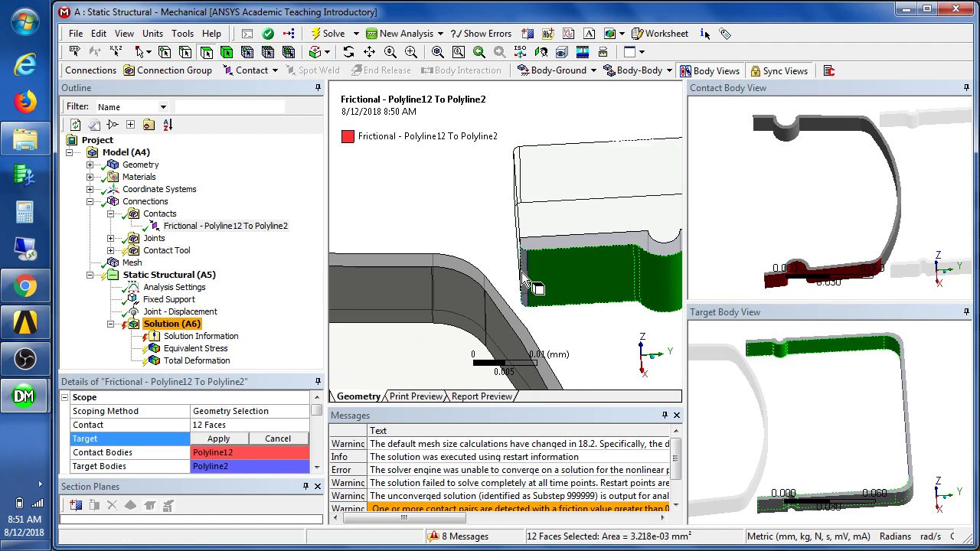
left_click(524, 276, "ctrl")
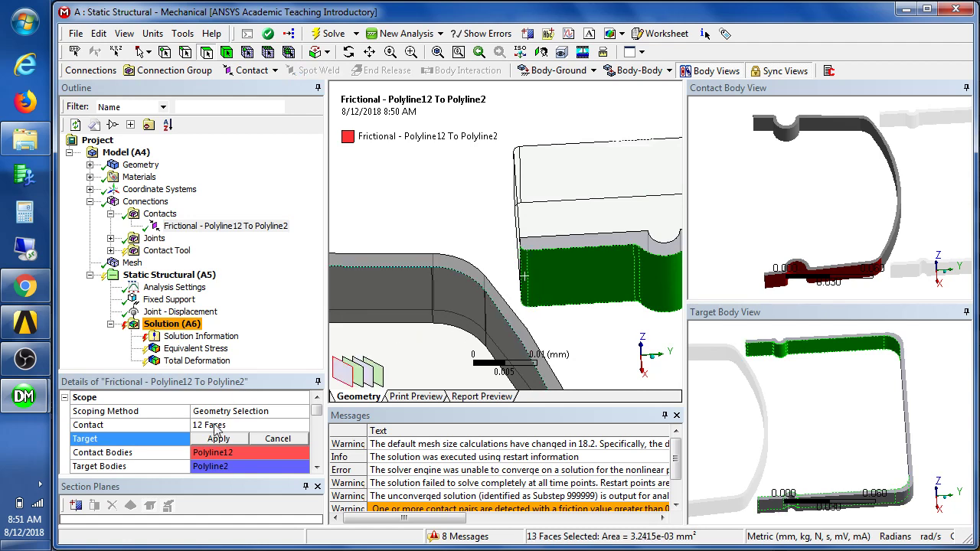
left_click(207, 441)
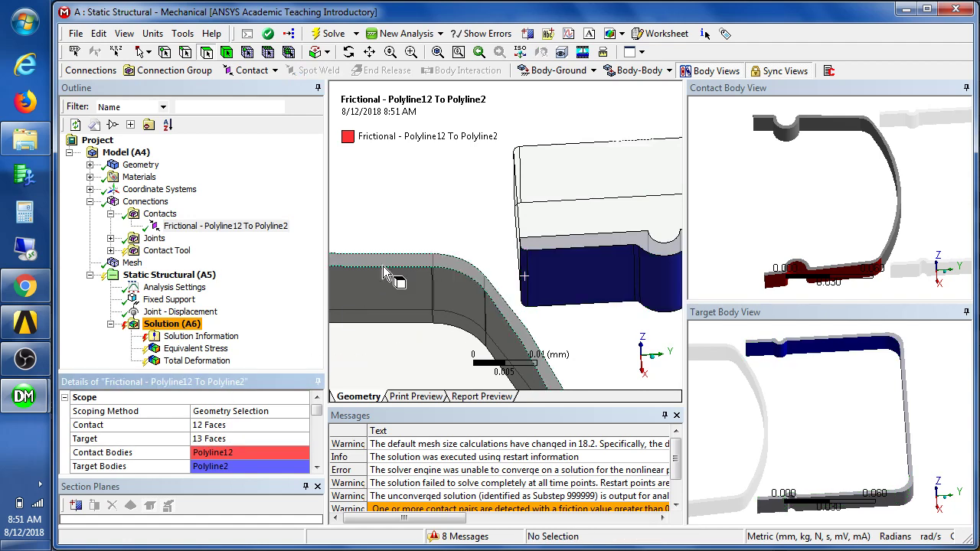
Step: Extend the frictional contact's target with the end face at the tip of the opposite Polyline2 arm
middle_click_drag(382, 267, 399, 251)
scroll(397, 251, "down", 4)
scroll(397, 250, "up", 3)
scroll(397, 247, "up", 3)
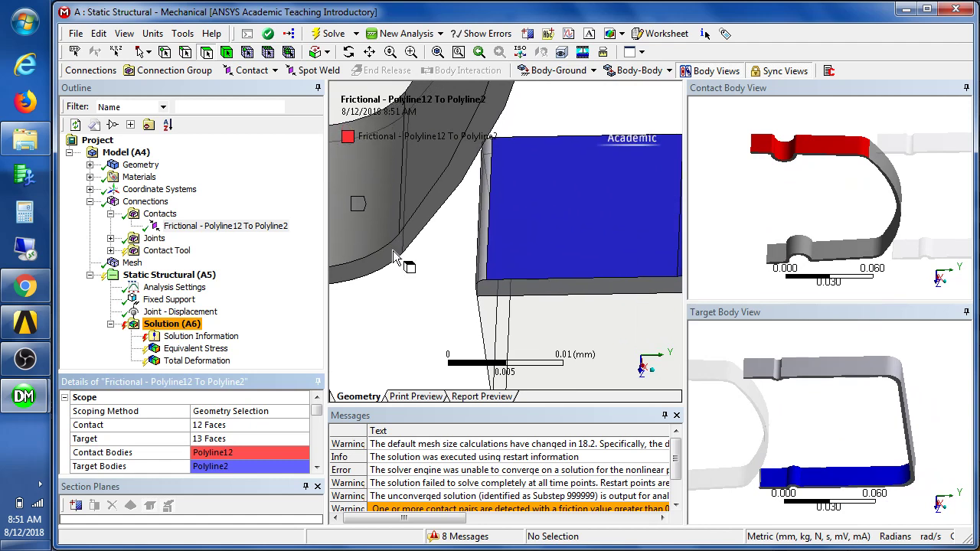
left_click(197, 441)
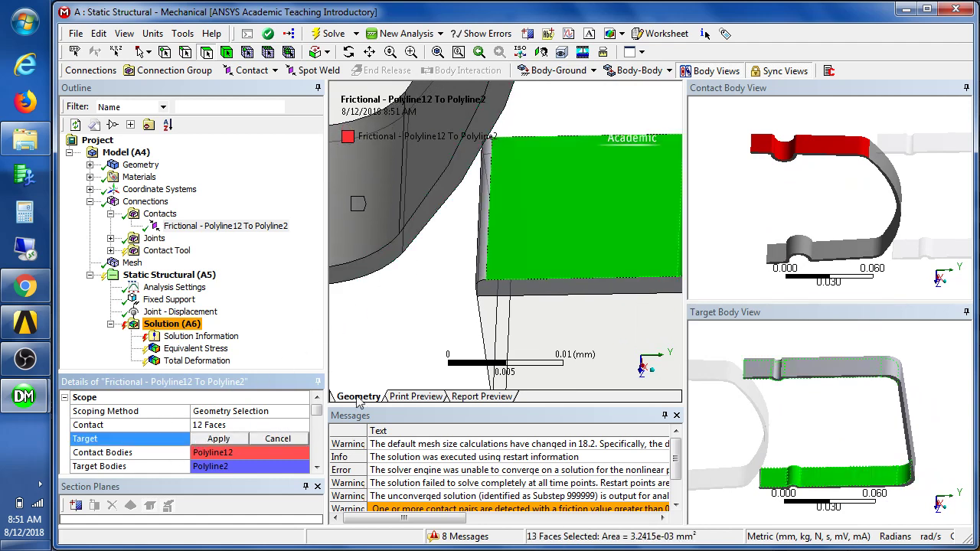
left_click(482, 272, "ctrl")
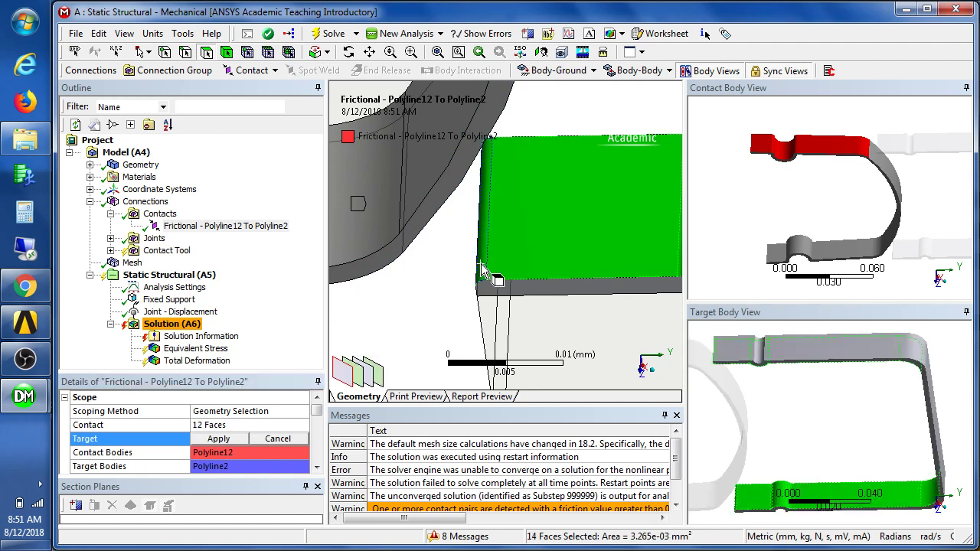
left_click(220, 439)
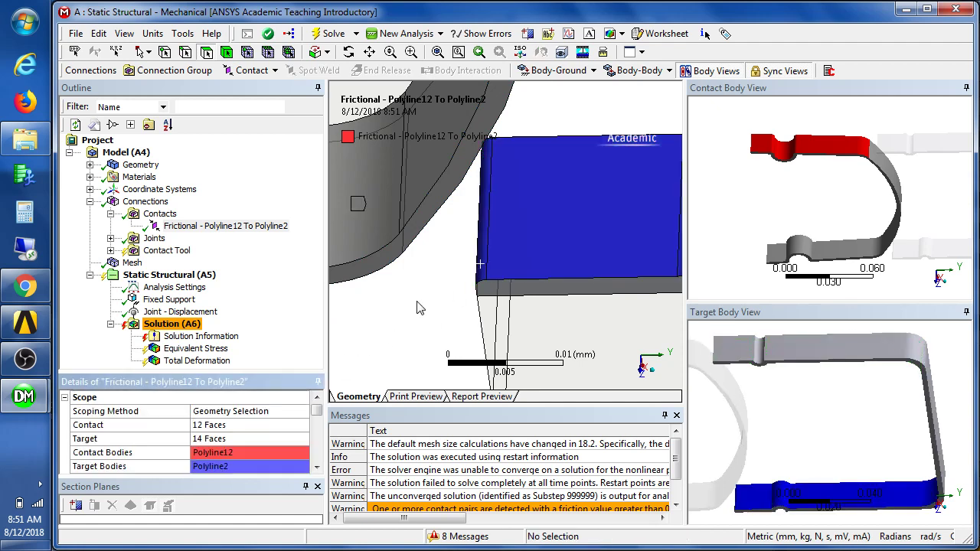
middle_click_drag(405, 314, 403, 314)
scroll(403, 313, "down", 2)
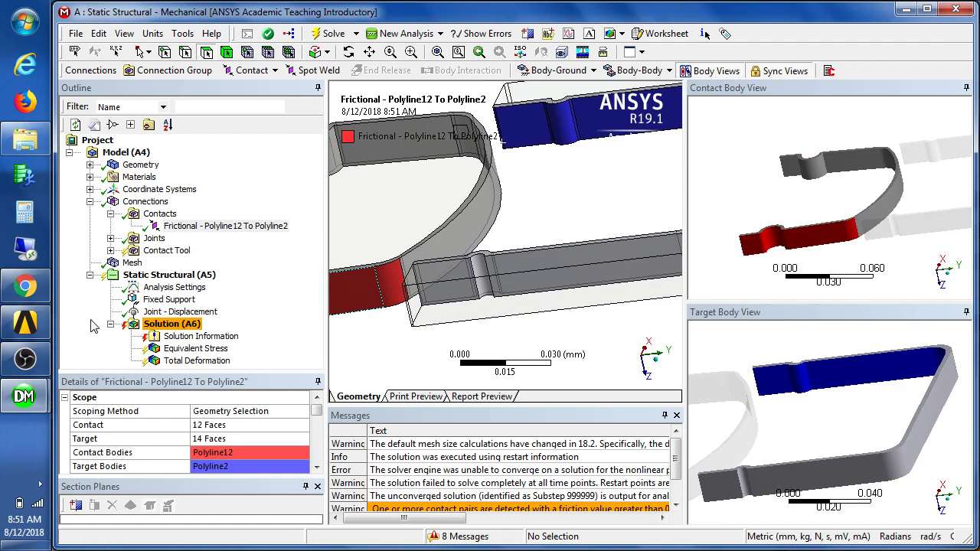
Step: Display the mesh and examine its elements around the gap between the two connectors
scroll(93, 326, "down", 3)
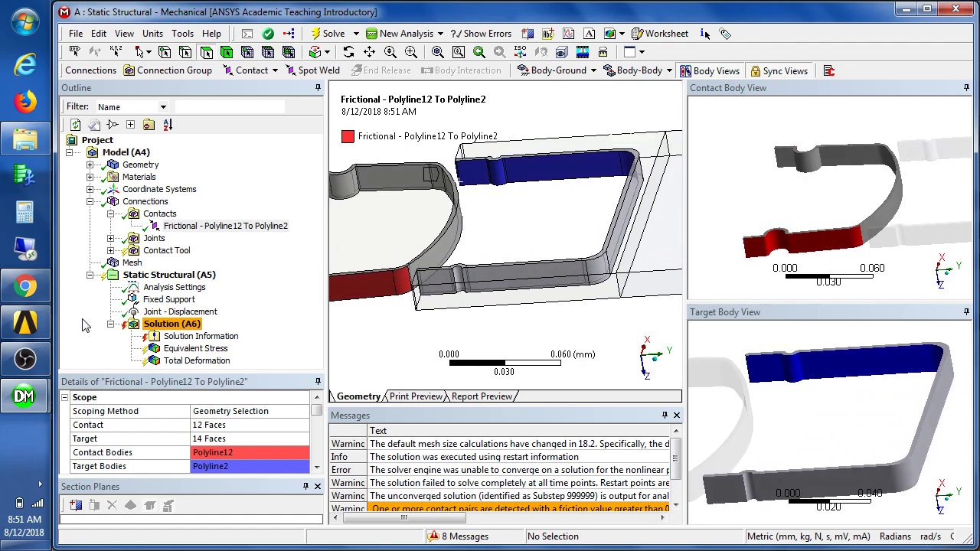
left_click(126, 263)
scroll(491, 311, "up", 3)
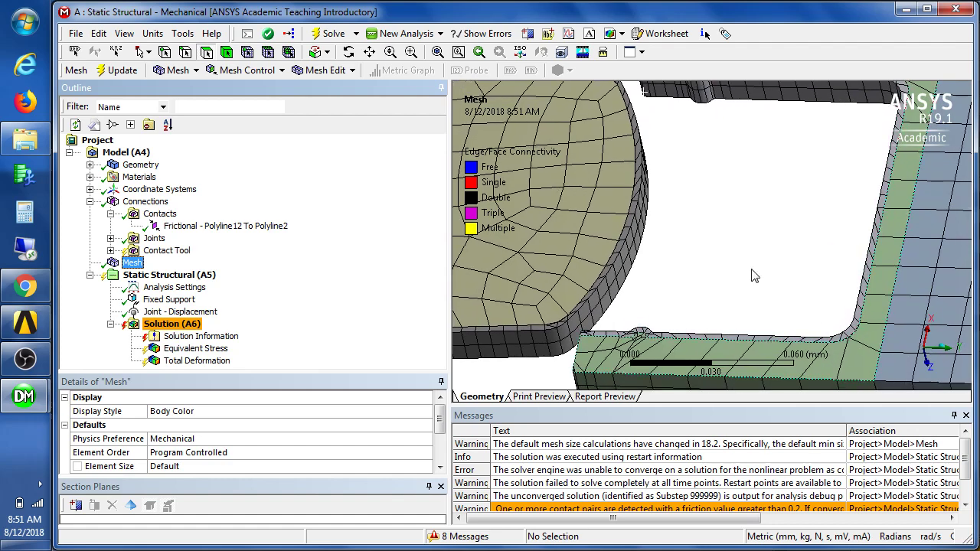
scroll(750, 268, "down", 3)
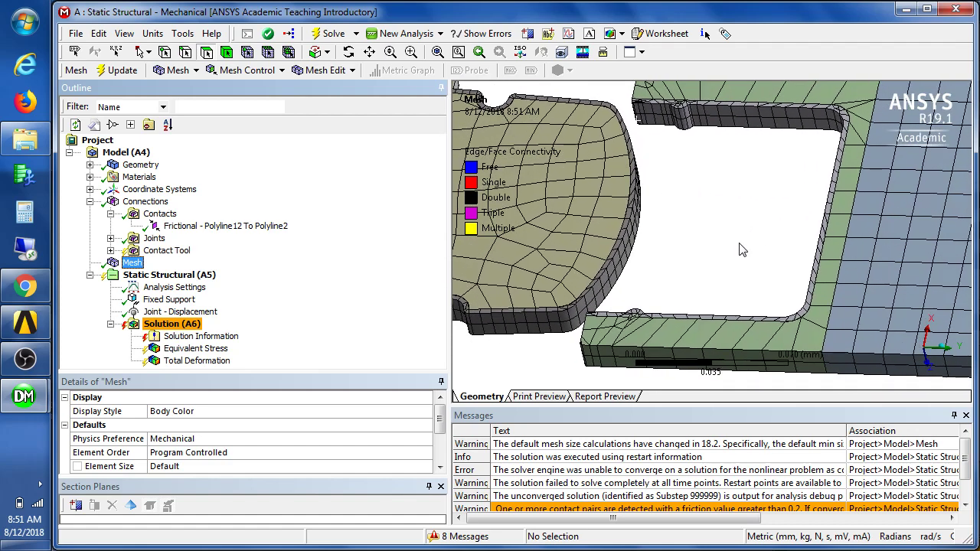
Step: Set the Newton-Raphson Residuals of the Solution Information to 3
left_click(167, 337)
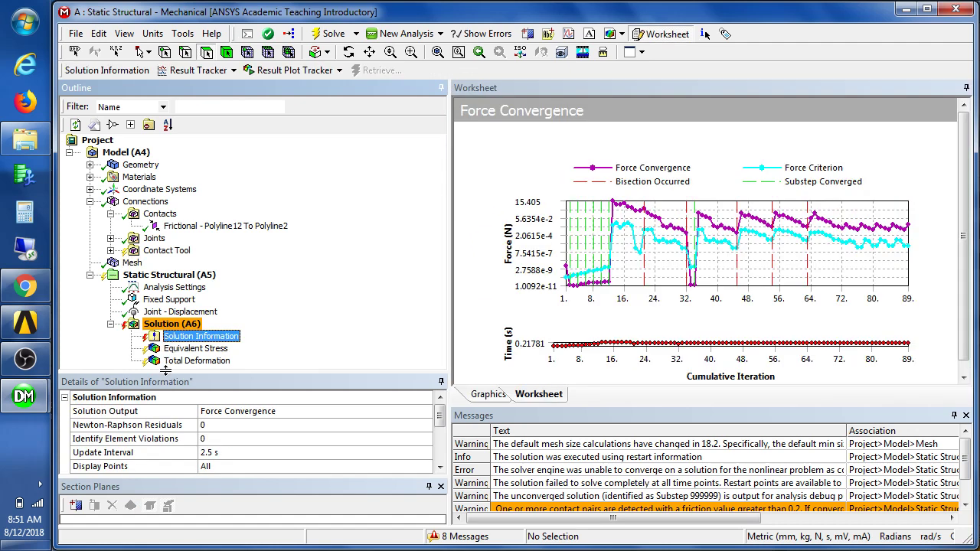
left_click_drag(163, 365, 160, 320)
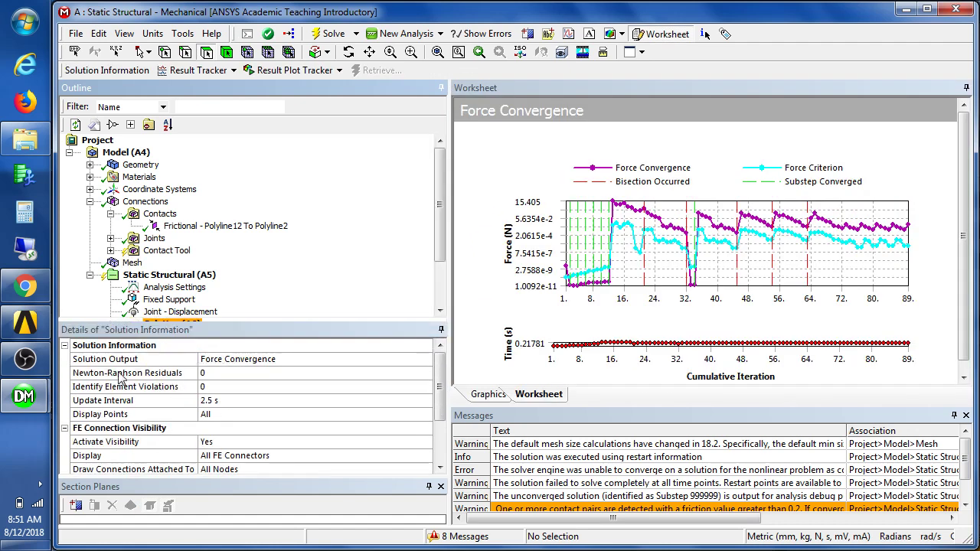
left_click(216, 373)
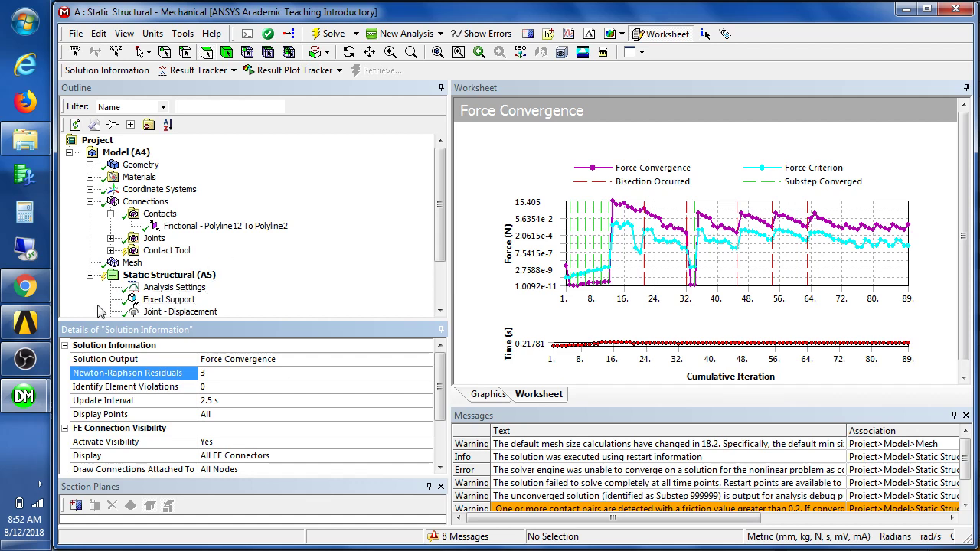
Step: Switch to DesignModeler and show all bodies of both connector parts
mouse_move(23, 396)
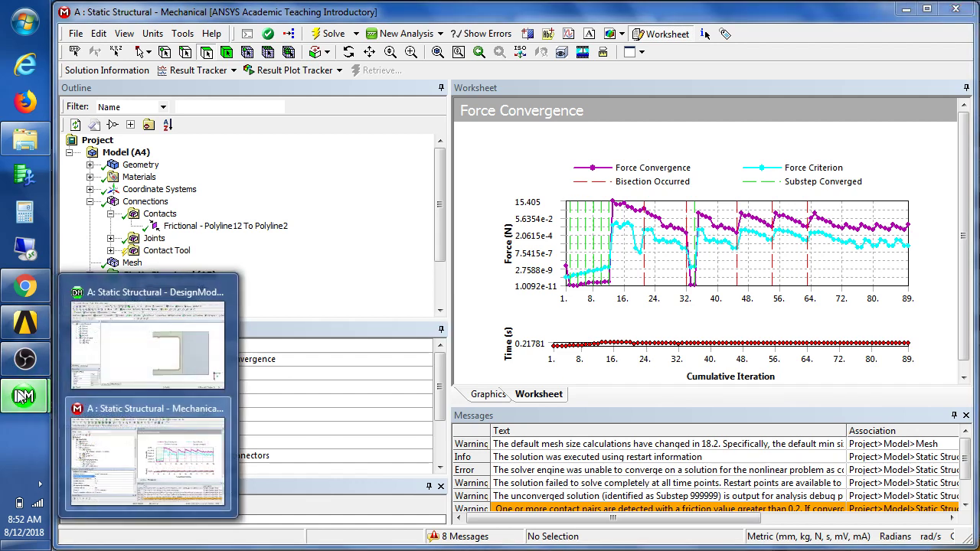
left_click(136, 367)
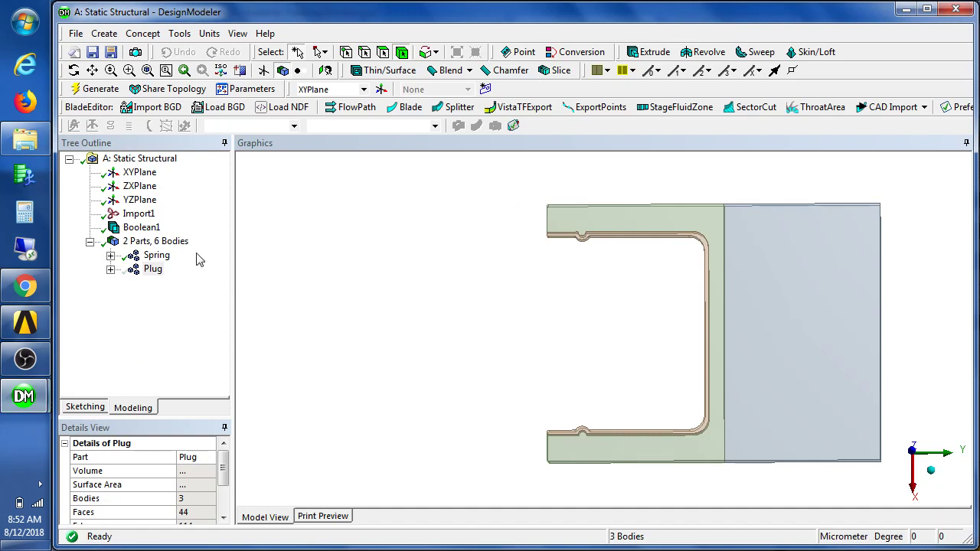
right_click(142, 241)
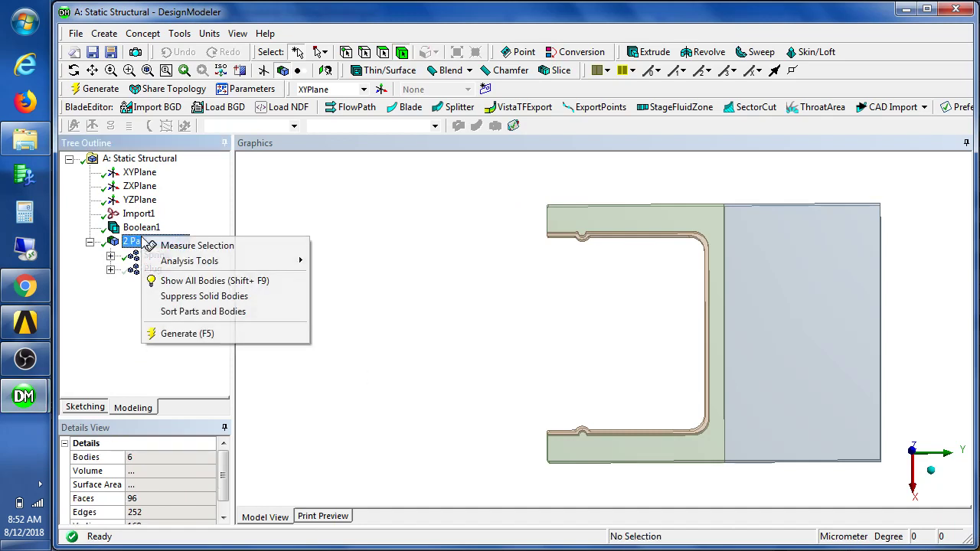
left_click(165, 281)
scroll(344, 303, "up", 2)
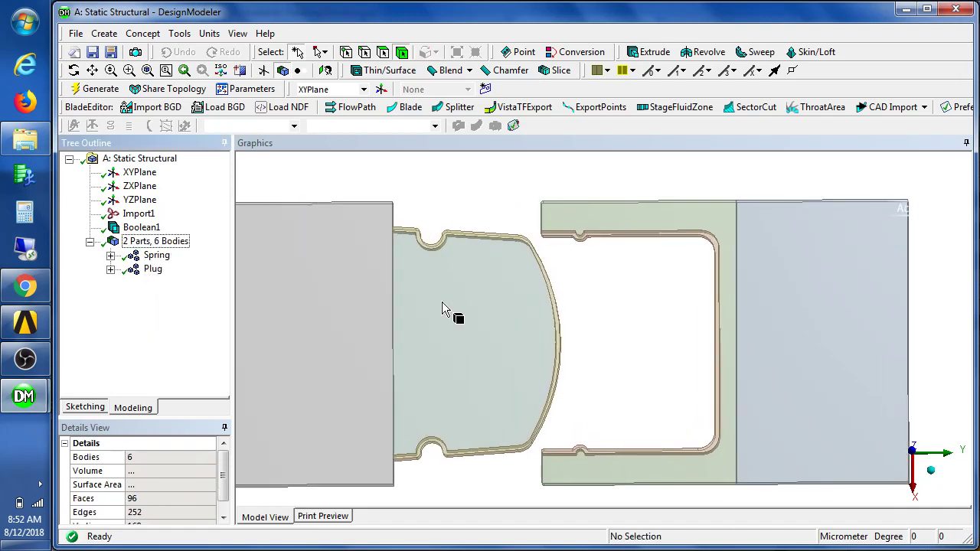
scroll(437, 302, "down", 1)
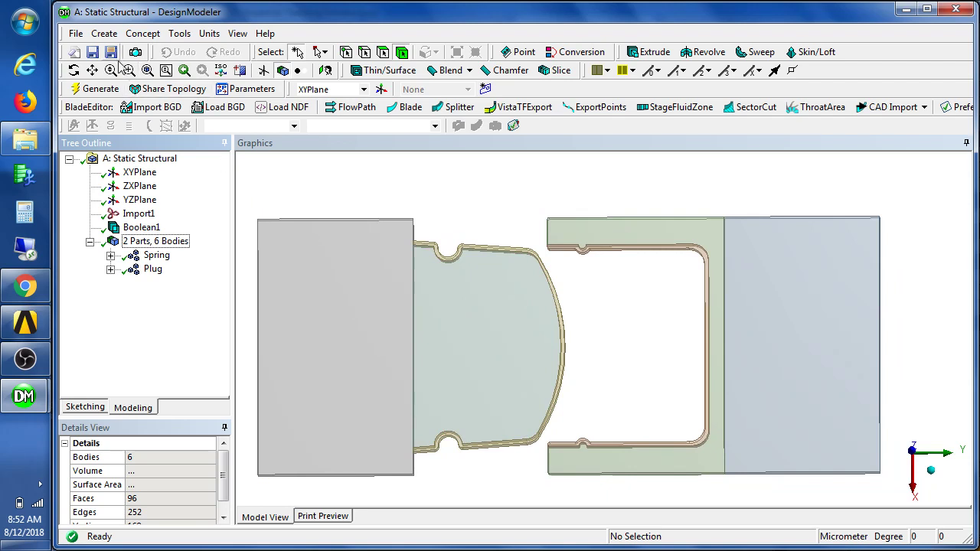
Step: Start a Translate body transformation and assign the three bodies of the Plug part to it
left_click(105, 34)
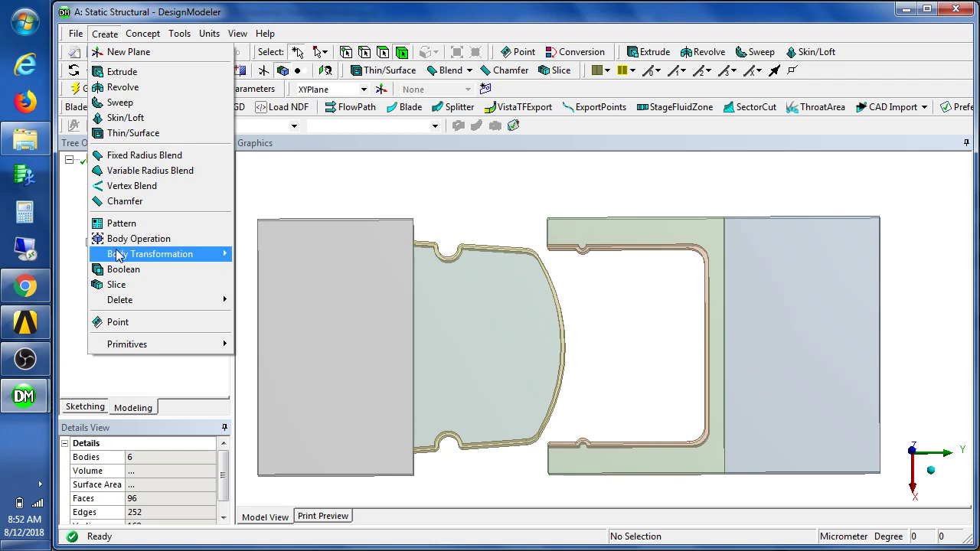
mouse_move(119, 256)
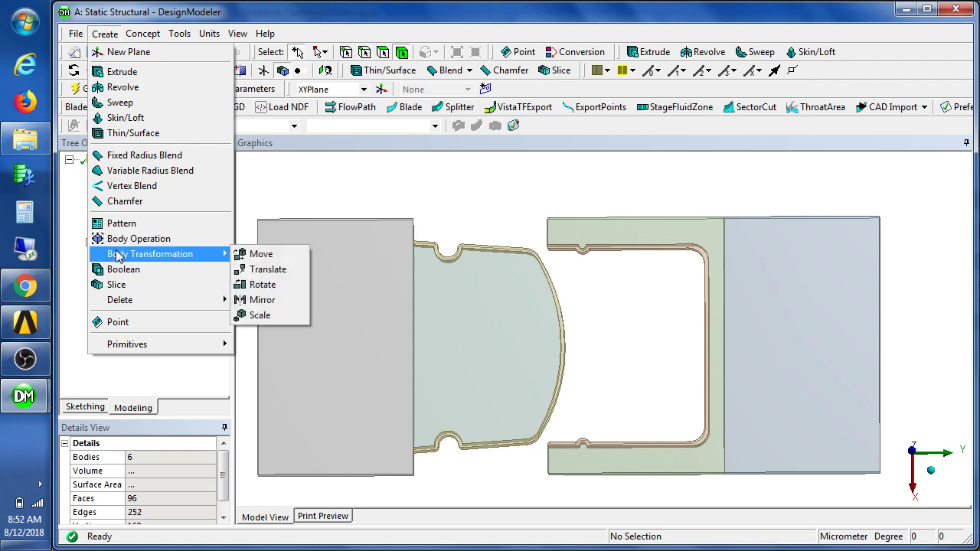
left_click(264, 269)
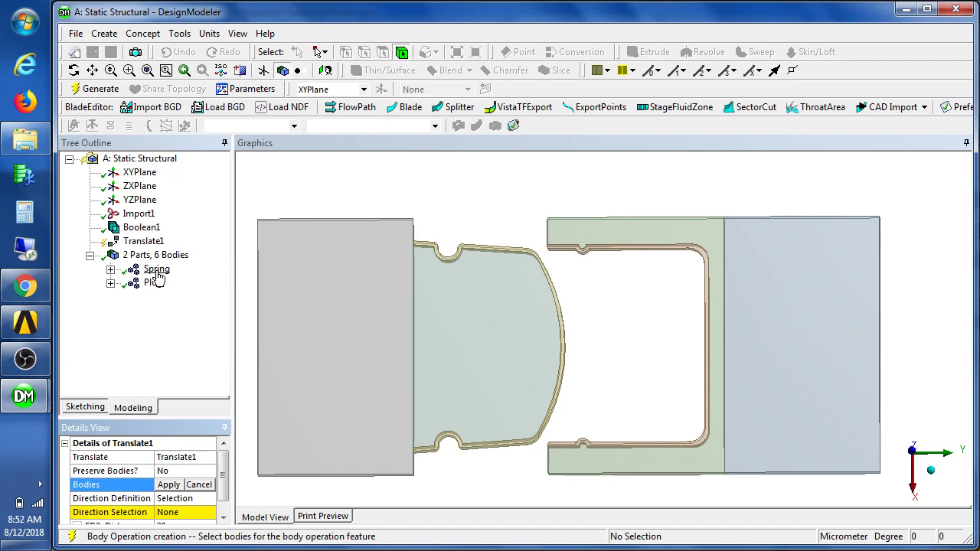
left_click(153, 283)
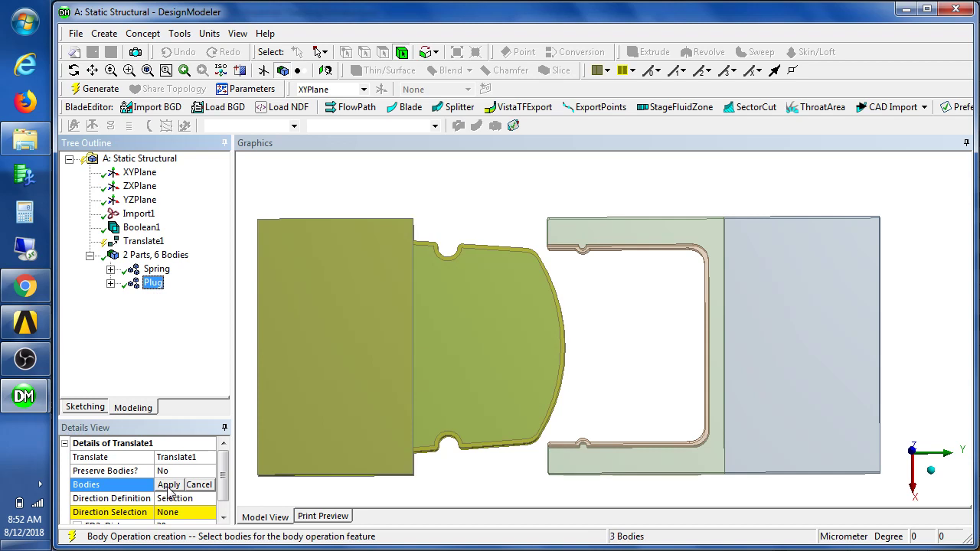
left_click(169, 485)
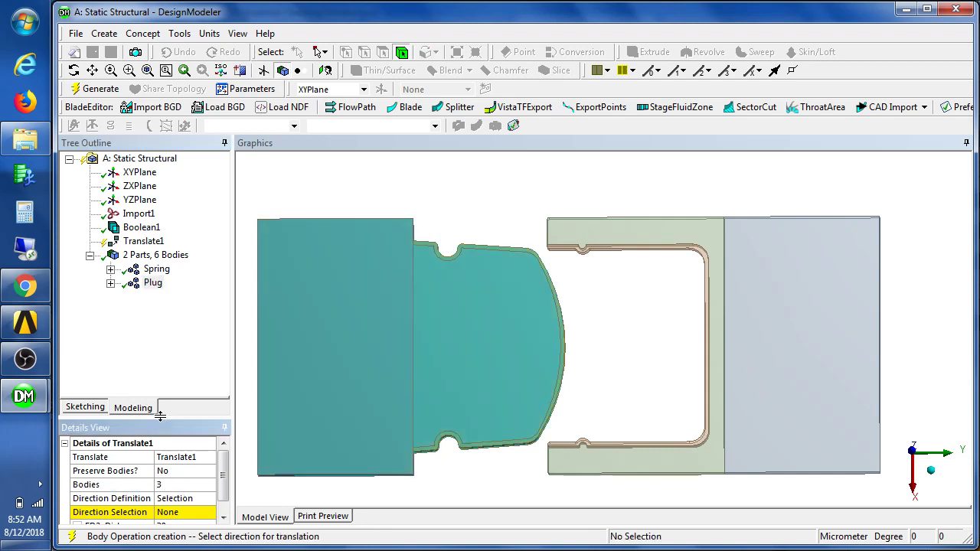
left_click_drag(149, 317, 150, 297)
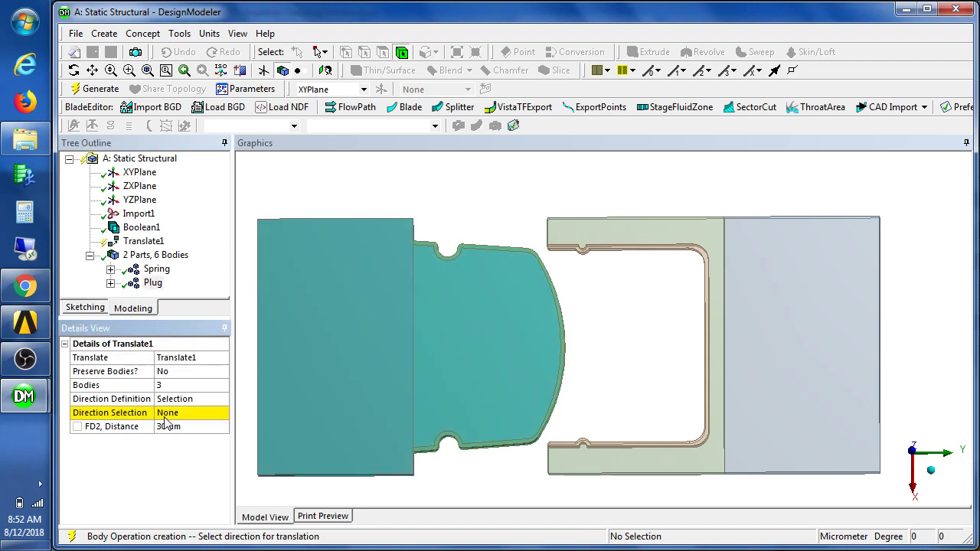
Step: Define the translation direction as the normal of the ZXPlane
left_click(166, 418)
left_click(176, 401)
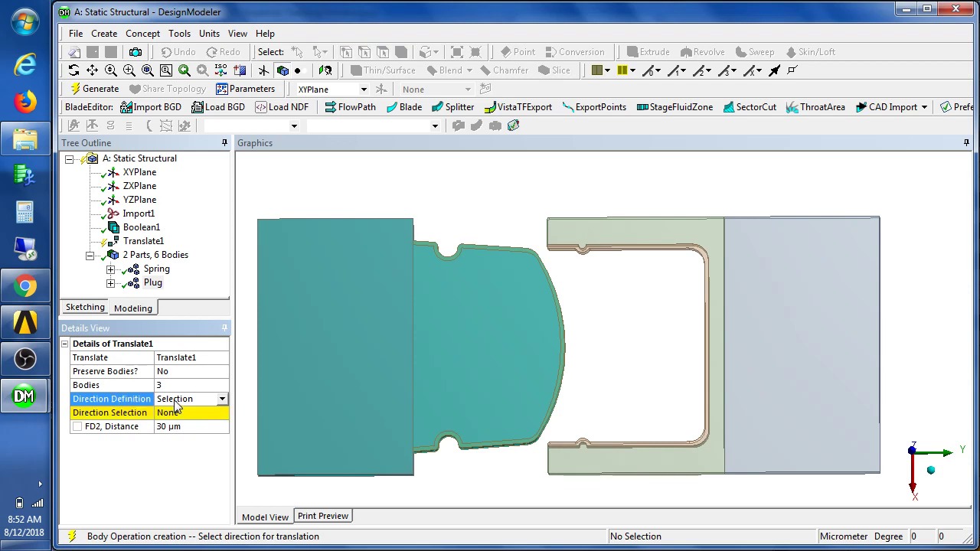
left_click(141, 186)
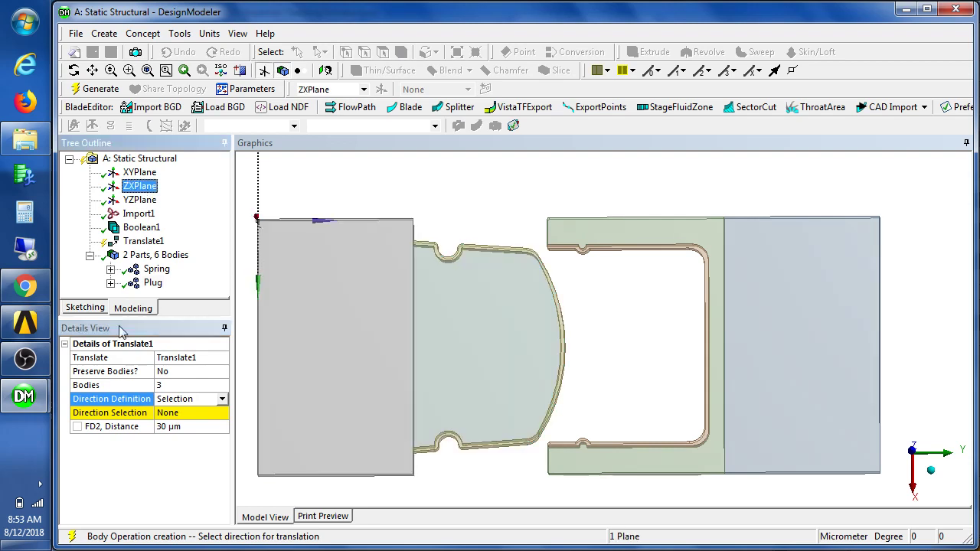
left_click(166, 416)
left_click(164, 417)
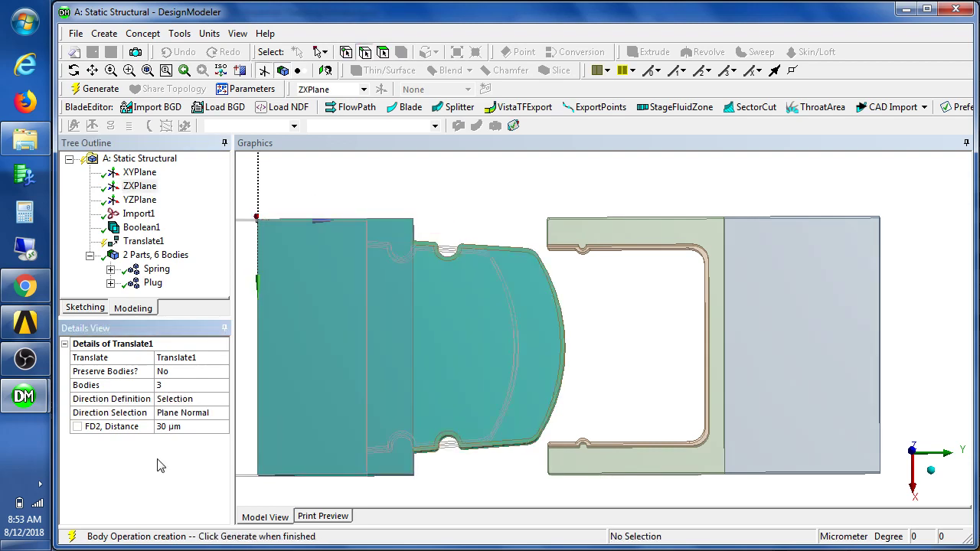
Step: Try translation distances of -30 µm and -10 µm for the Plug part
left_click(163, 428)
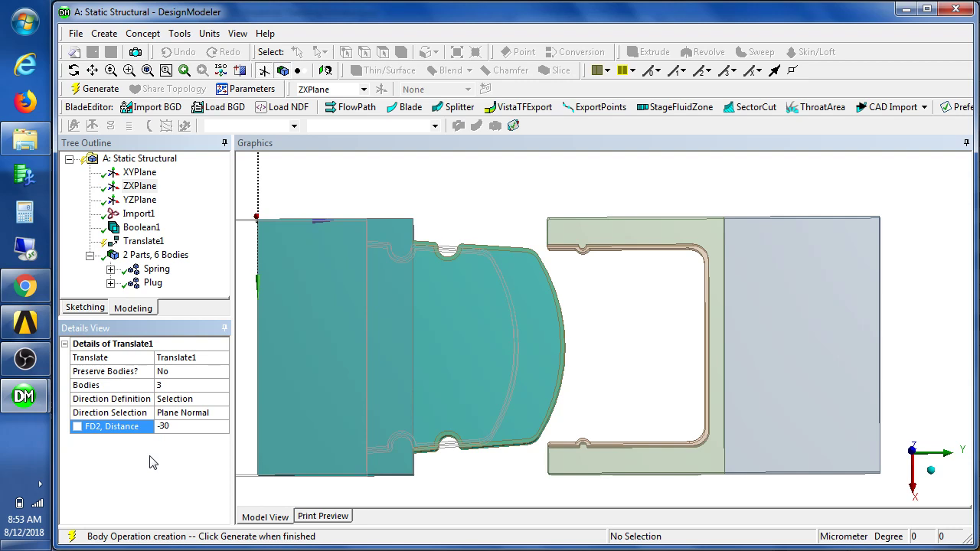
type("-")
key("Return")
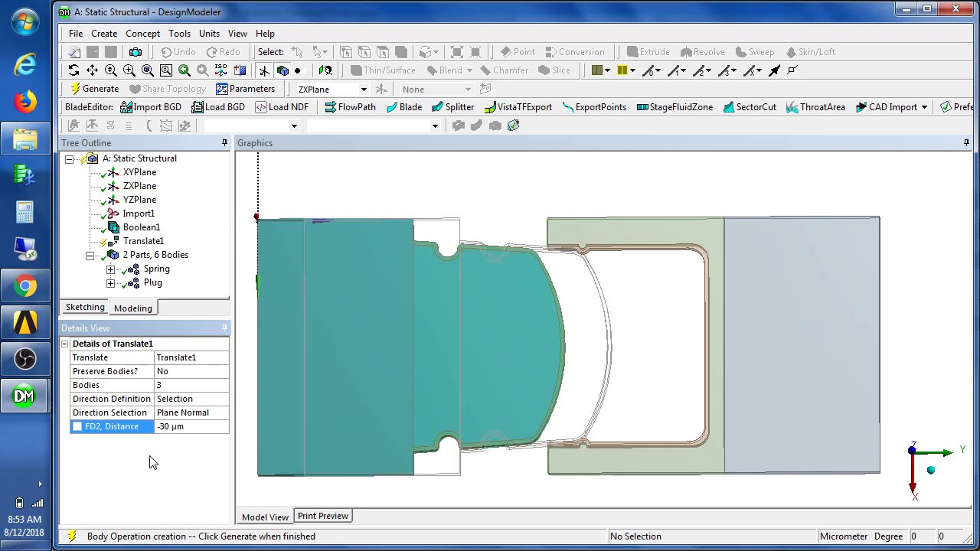
left_click(165, 429)
key("Return")
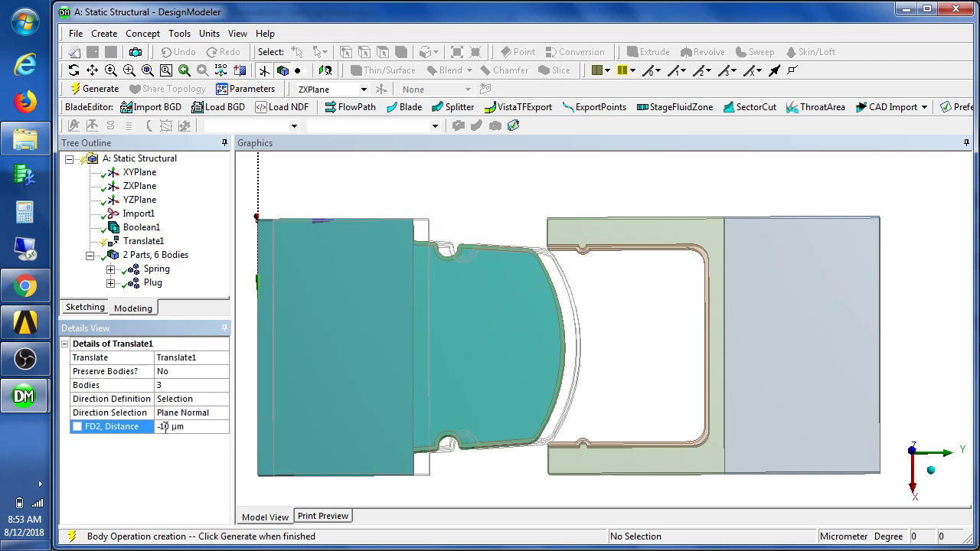
Step: Generate the Plug's translation with a distance of -12 µm and inspect the clearance at the Spring's rounded arm tip
right_click_drag(508, 197, 580, 267)
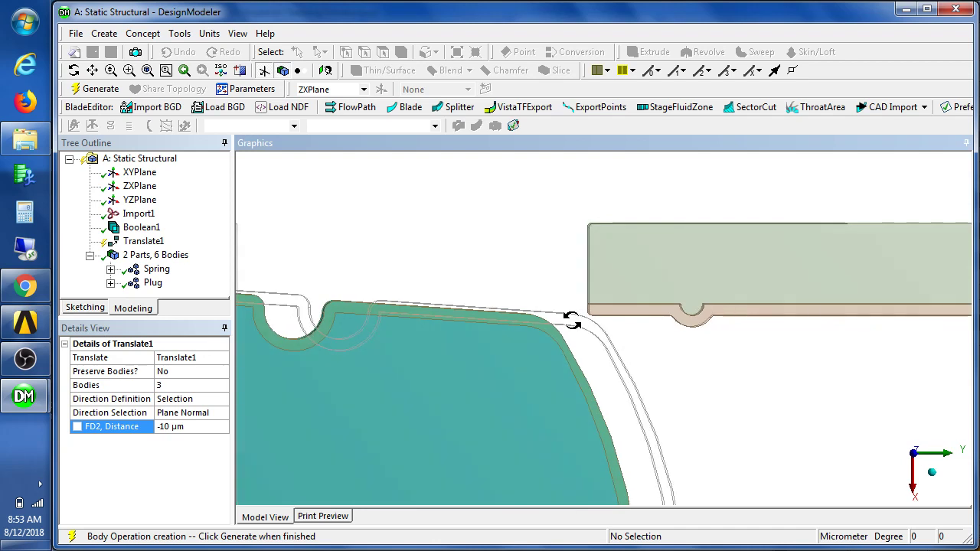
left_click(170, 429)
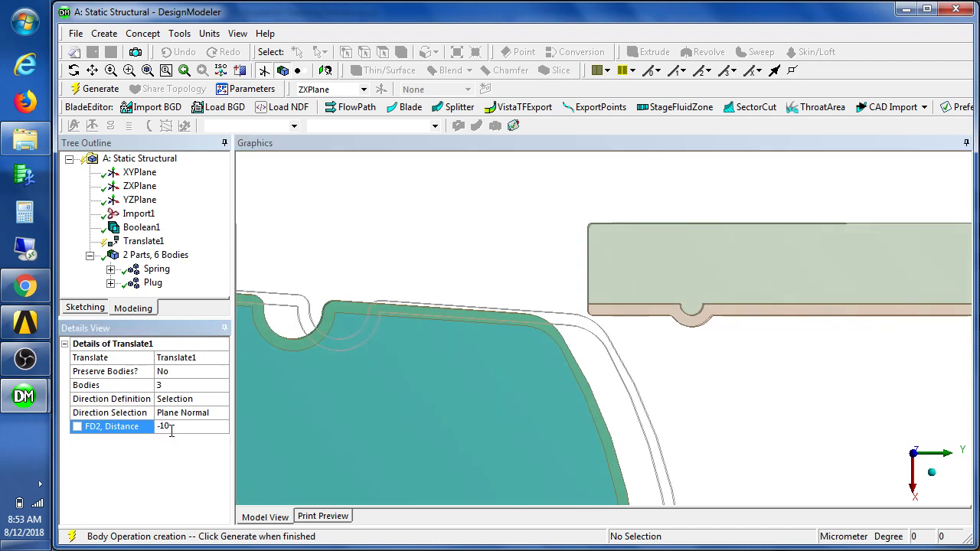
key("Return")
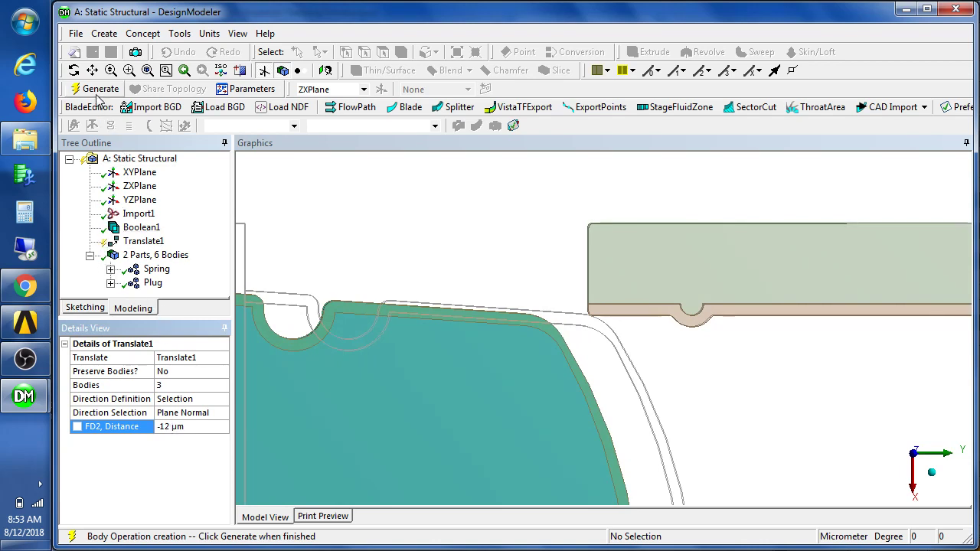
left_click(95, 89)
right_click_drag(535, 271, 647, 392)
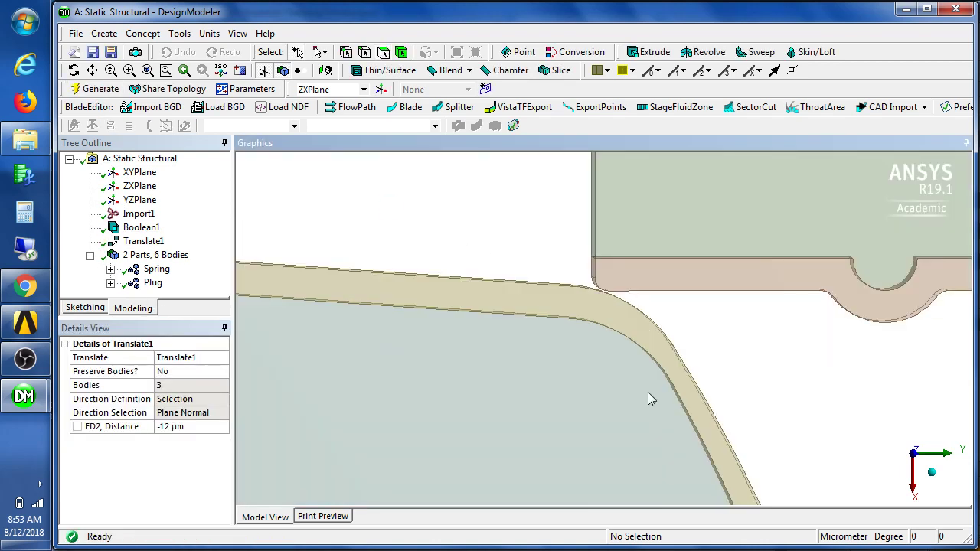
middle_click_drag(510, 348, 510, 348)
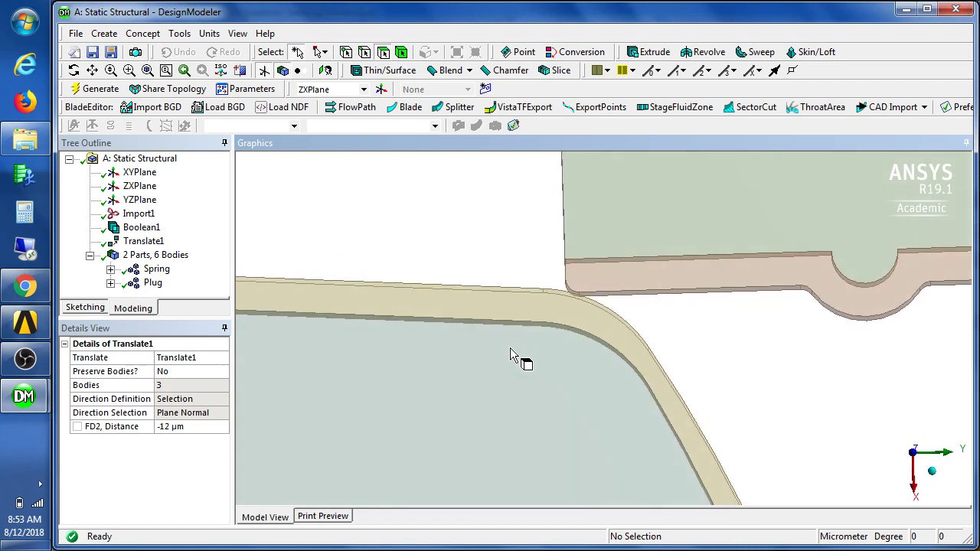
right_click_drag(564, 266, 593, 319)
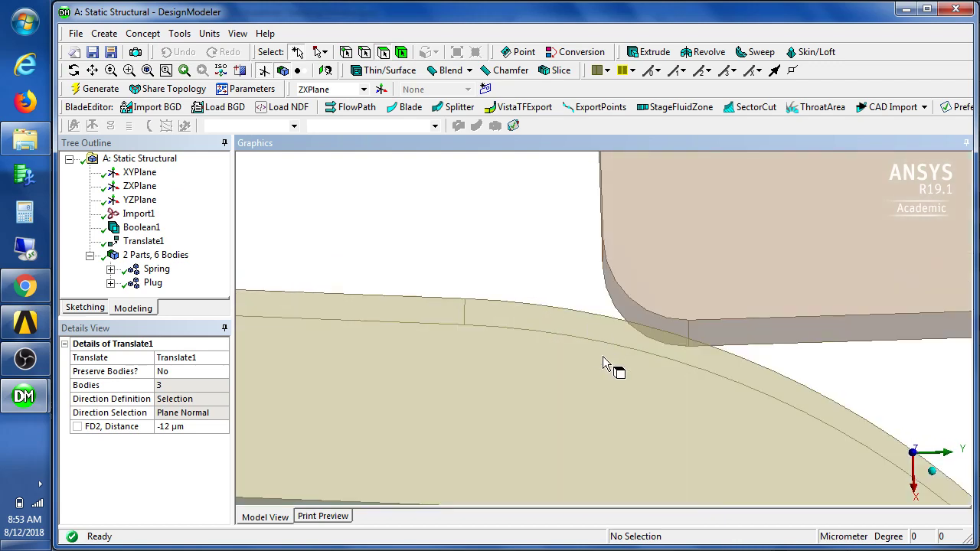
middle_click_drag(612, 365, 616, 375)
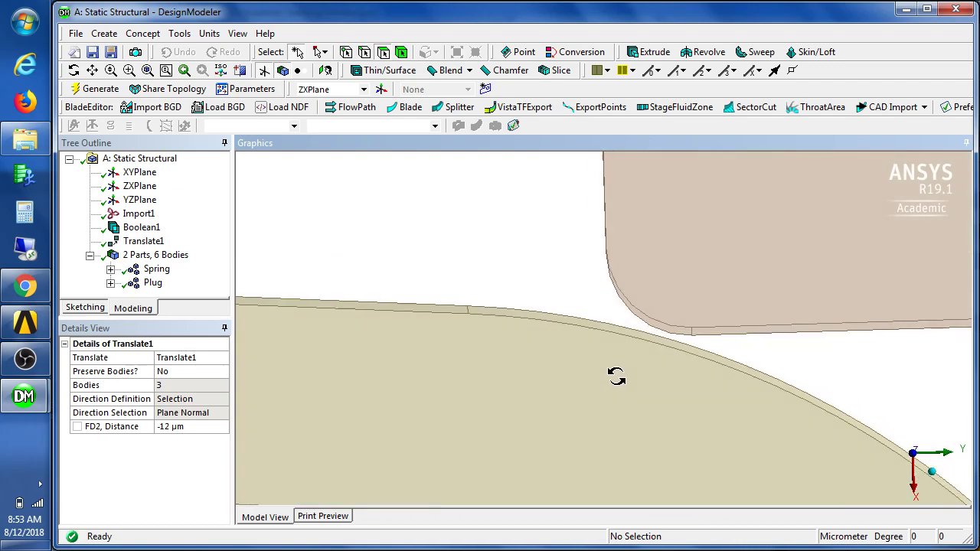
Step: Try a translation distance of -13 µm for the Plug part and regenerate the model
left_click(165, 426)
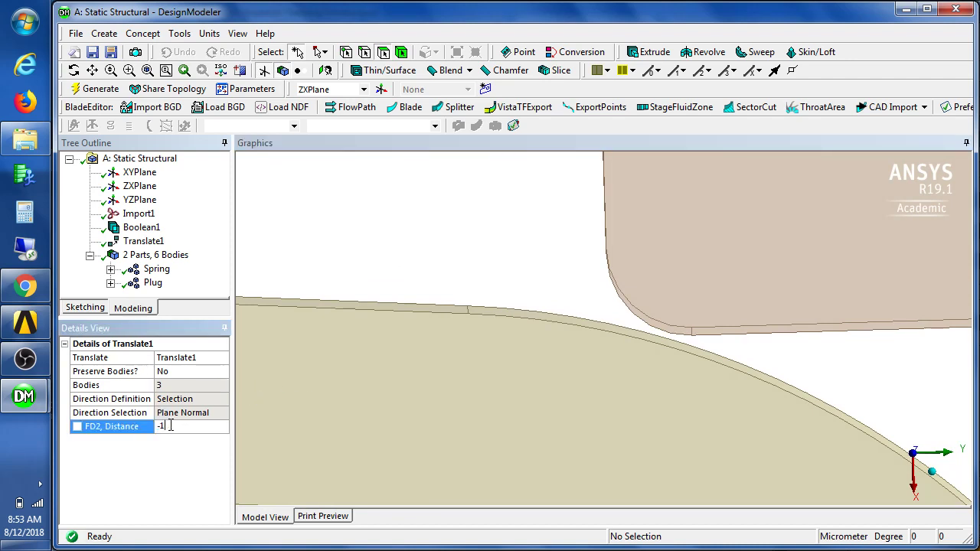
type("-13")
key("Return")
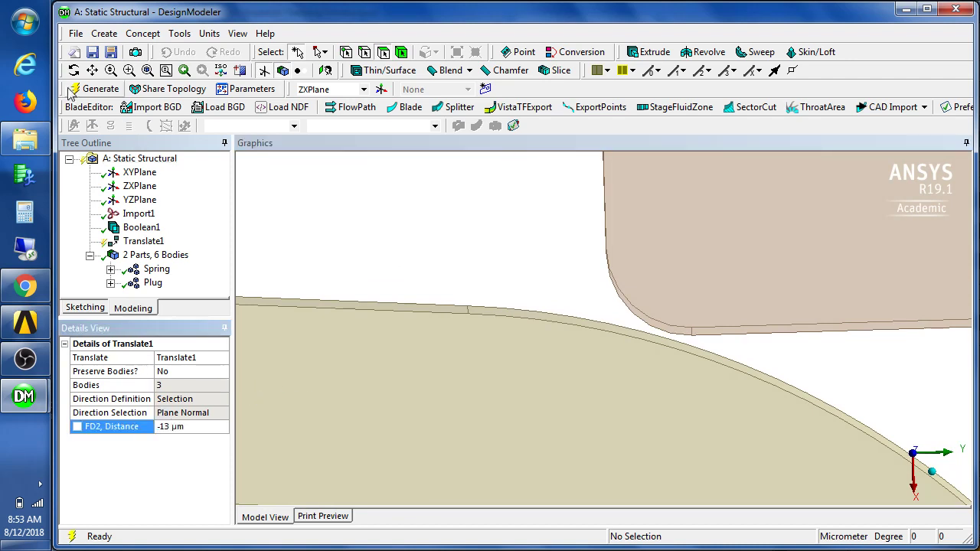
left_click(96, 89)
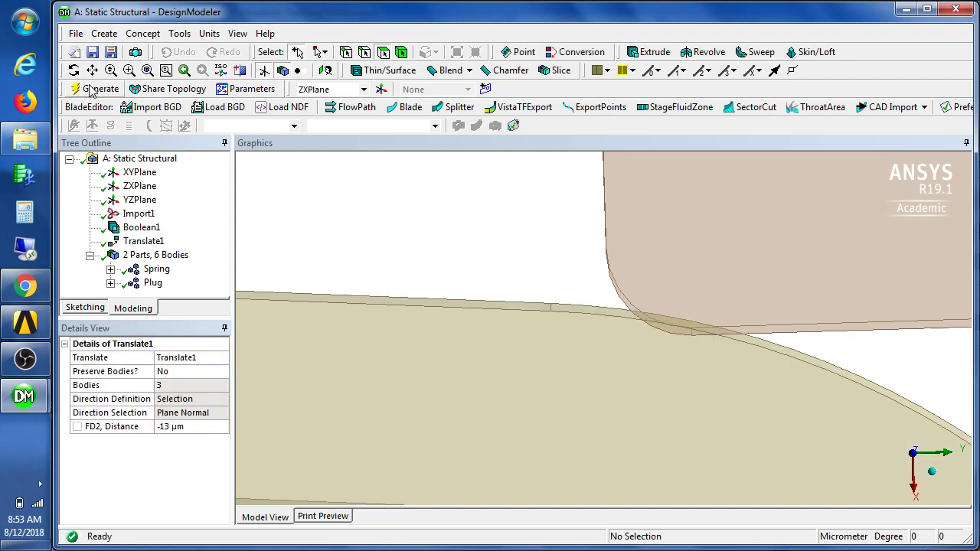
Step: Set the Plug's translation distance to -12.2 µm and regenerate the model
left_click(170, 427)
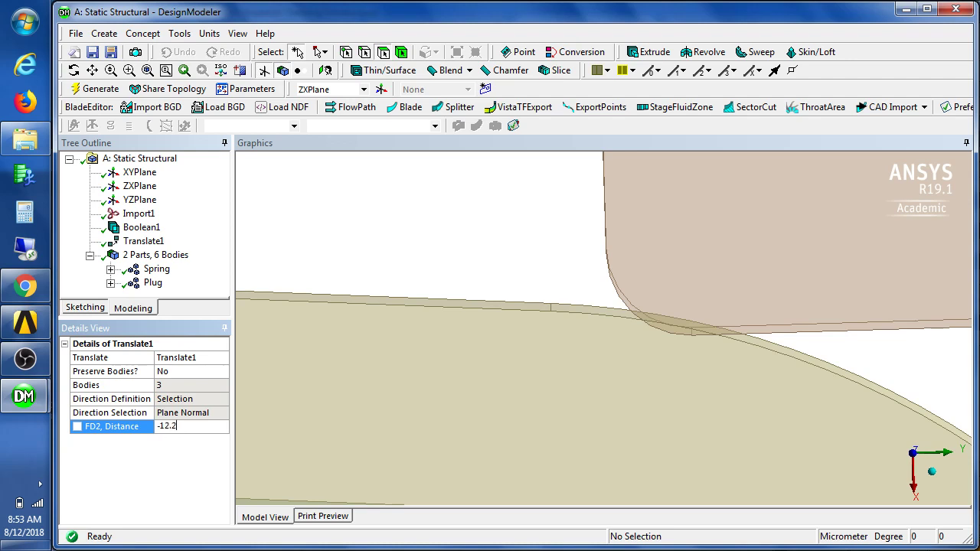
type("-12.2")
key("Return")
left_click(88, 89)
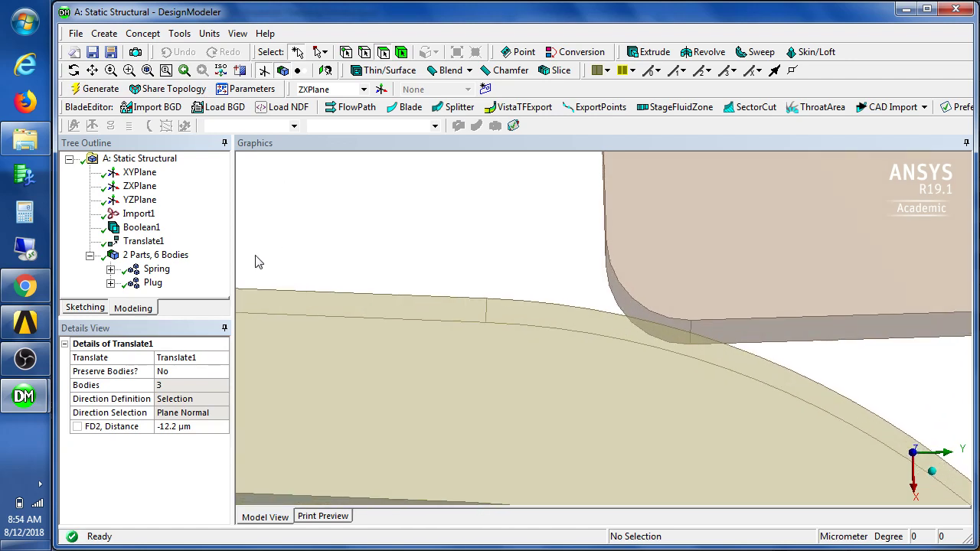
Step: Try translation distances of -12.3 µm and -12.4 µm for the Plug part, regenerating the model for each
left_click(176, 427)
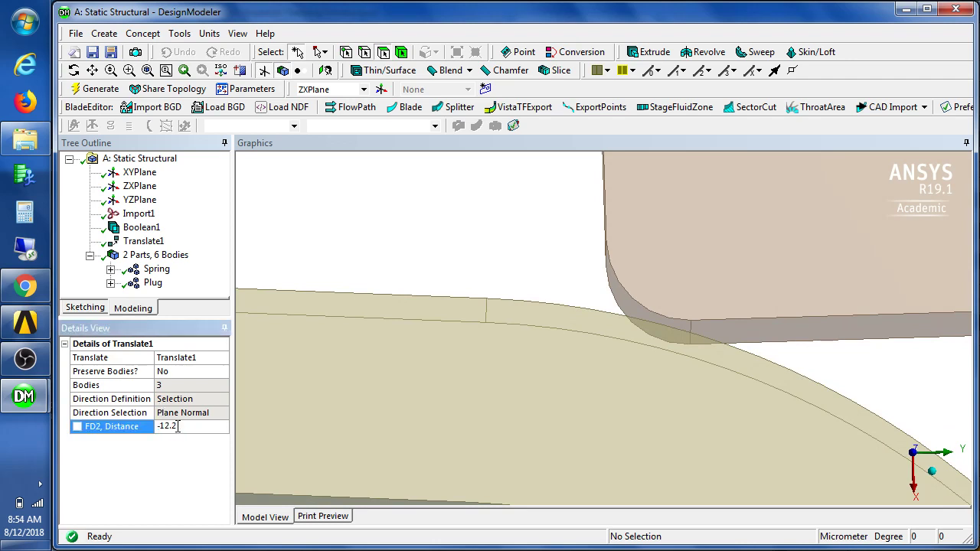
key("Return")
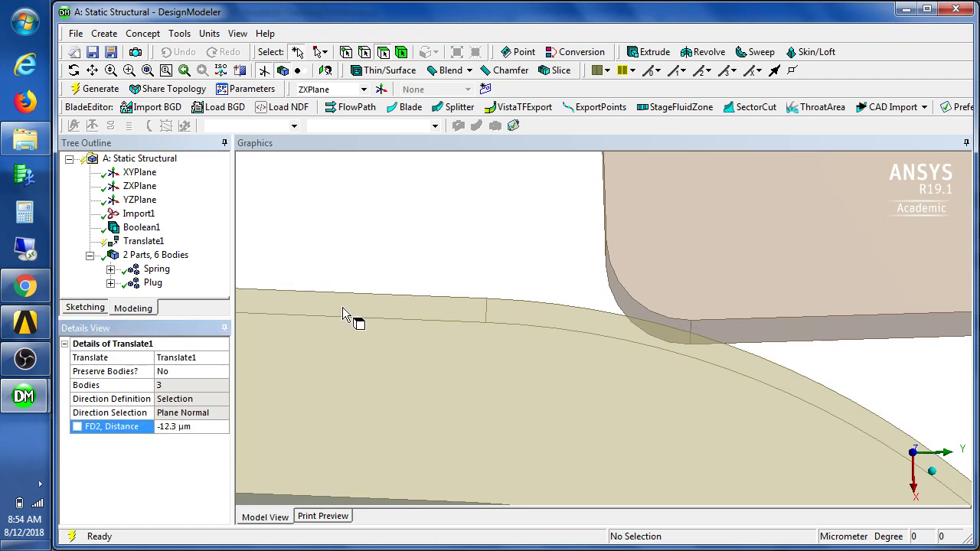
left_click(98, 89)
middle_click_drag(463, 314, 578, 419)
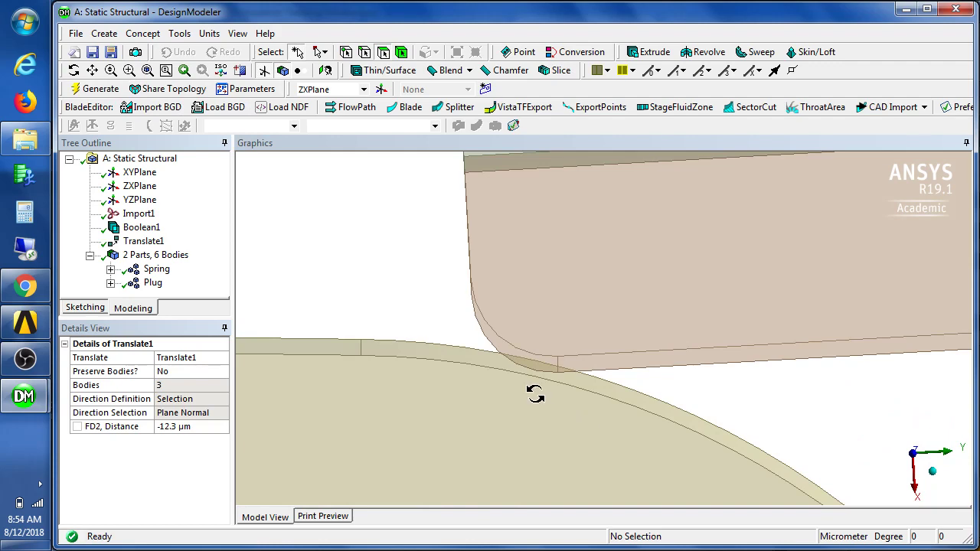
middle_click_drag(534, 393, 534, 393)
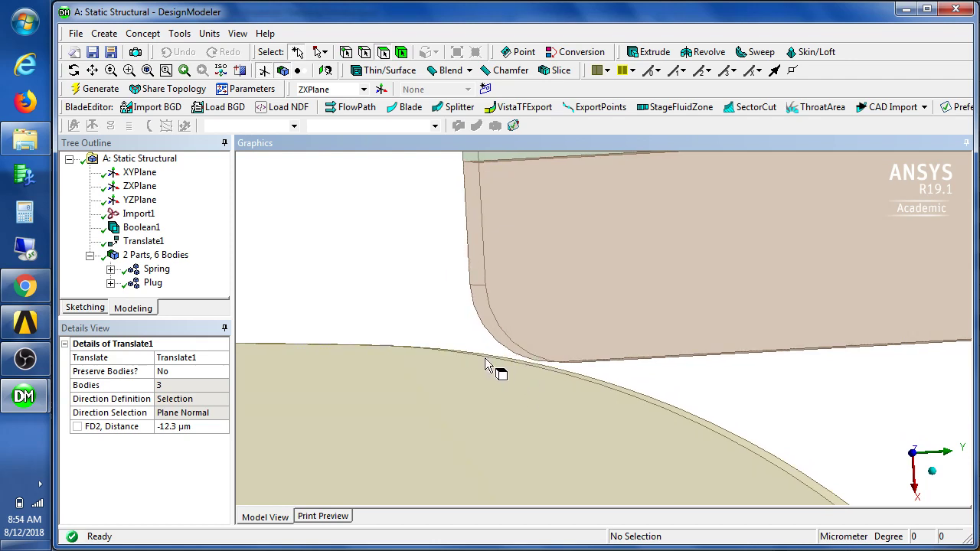
left_click(175, 427)
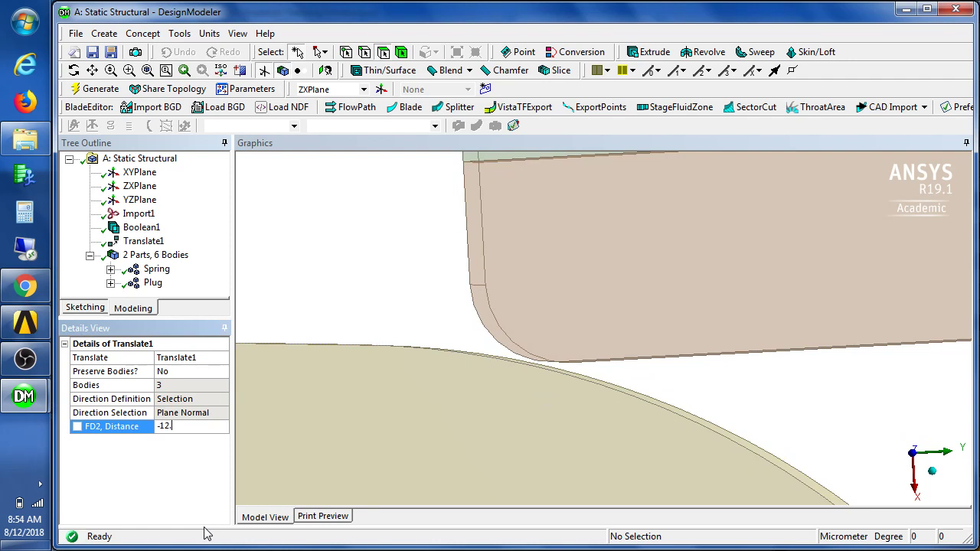
key("Return")
left_click(91, 89)
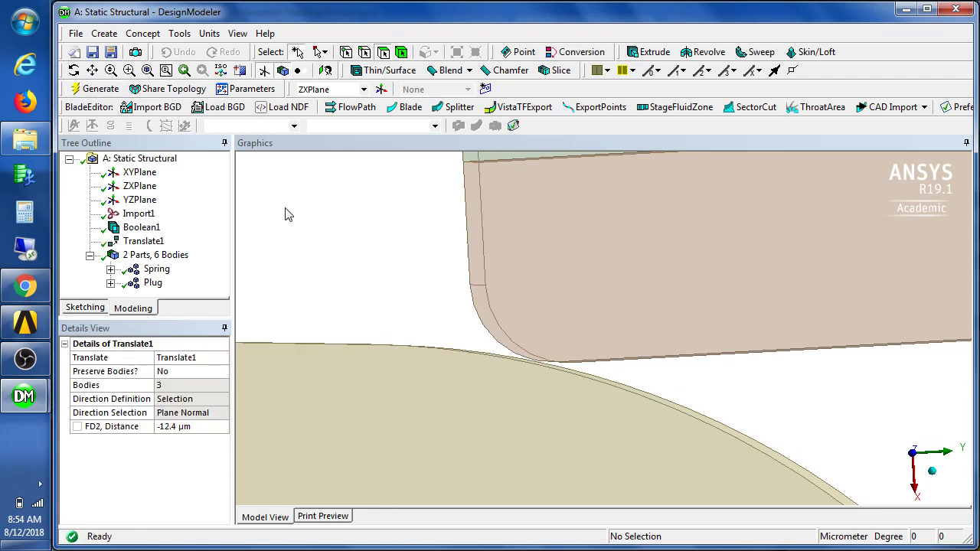
Step: Set the Plug's translation distance to -12.5 µm and regenerate the model
left_click(175, 429)
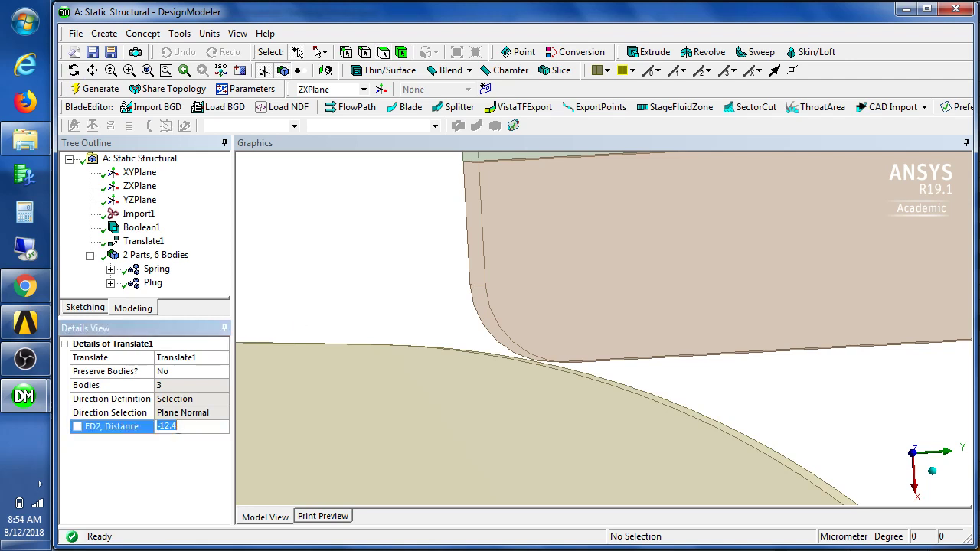
type("5")
key("Return")
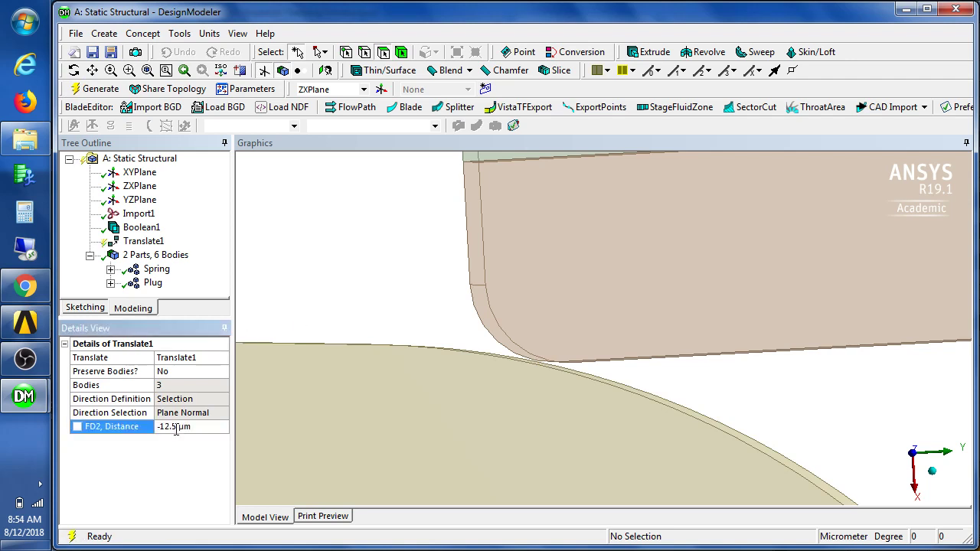
left_click(95, 89)
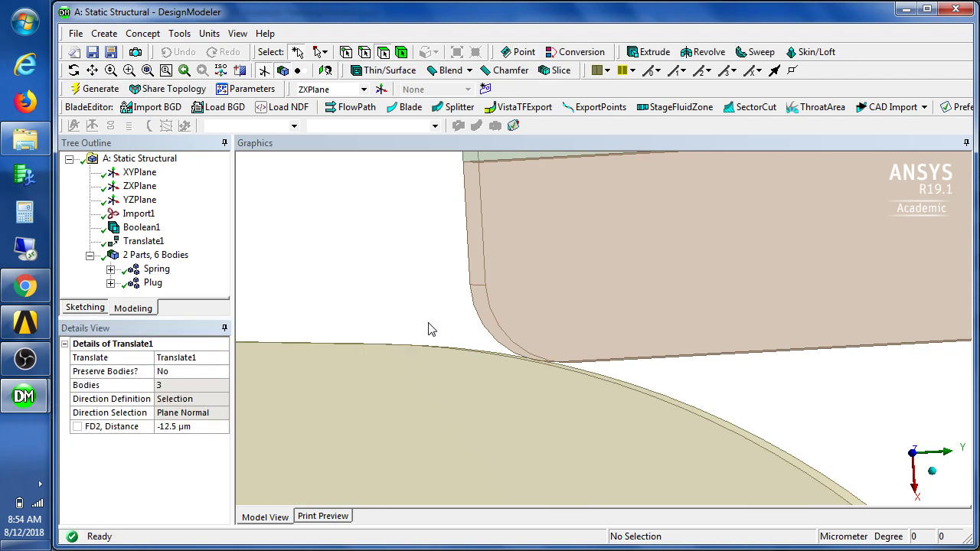
Step: Examine the clearance between the Plug and the Spring's rounded arm tips on both sides of the assembly
middle_click_drag(426, 328, 425, 321)
scroll(427, 325, "down", 10)
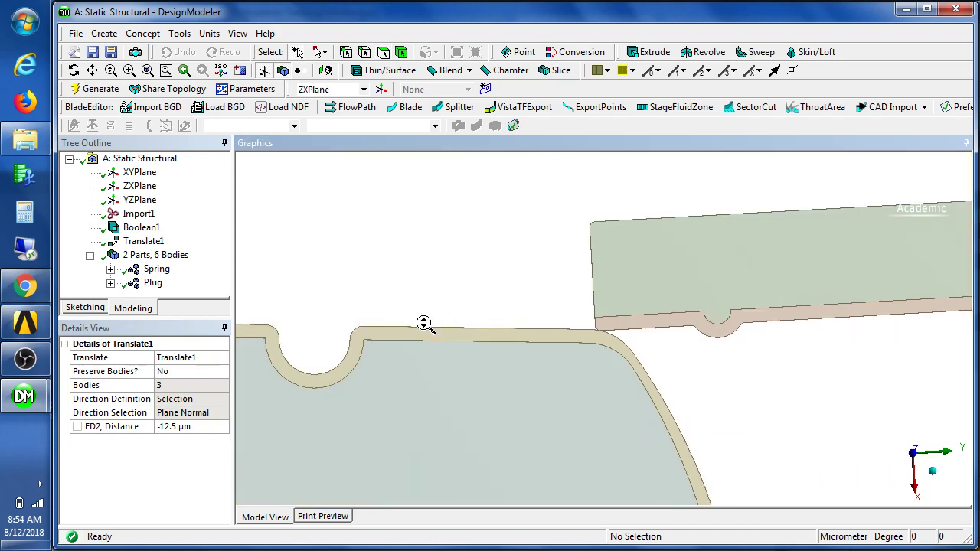
scroll(422, 325, "down", 3)
right_click_drag(617, 400, 604, 457)
left_click_drag(549, 326, 617, 352)
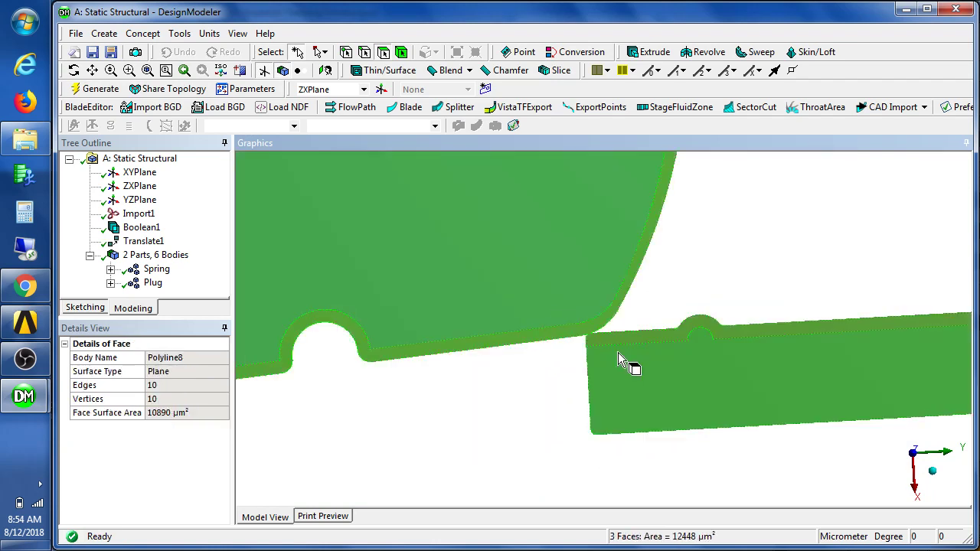
left_click(531, 291)
right_click_drag(531, 291, 605, 371)
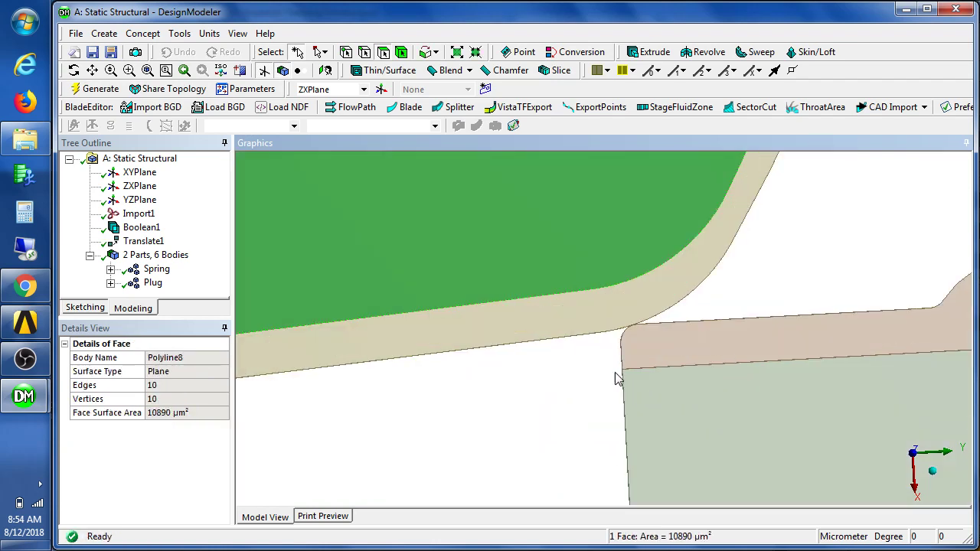
right_click_drag(535, 270, 719, 391)
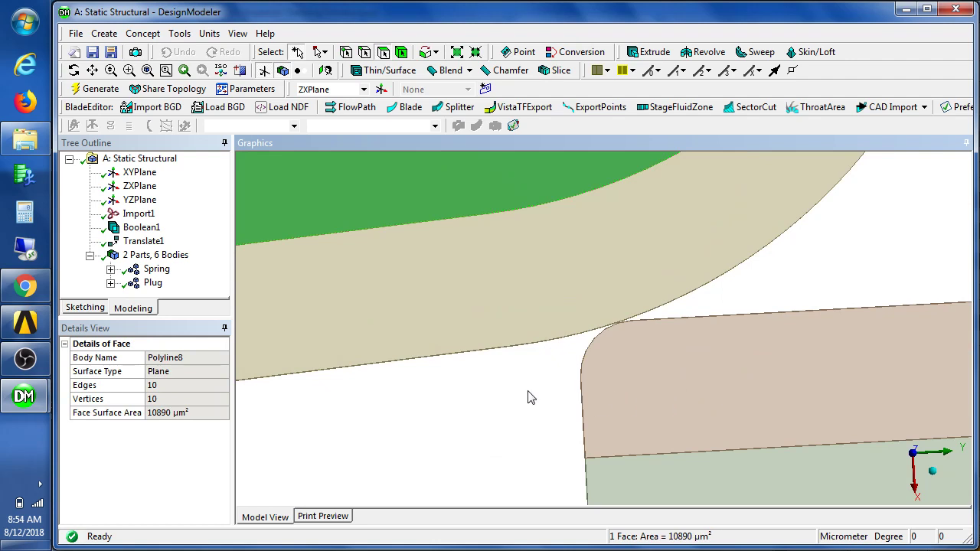
left_click(386, 421)
scroll(389, 421, "down", 4)
scroll(392, 422, "down", 5)
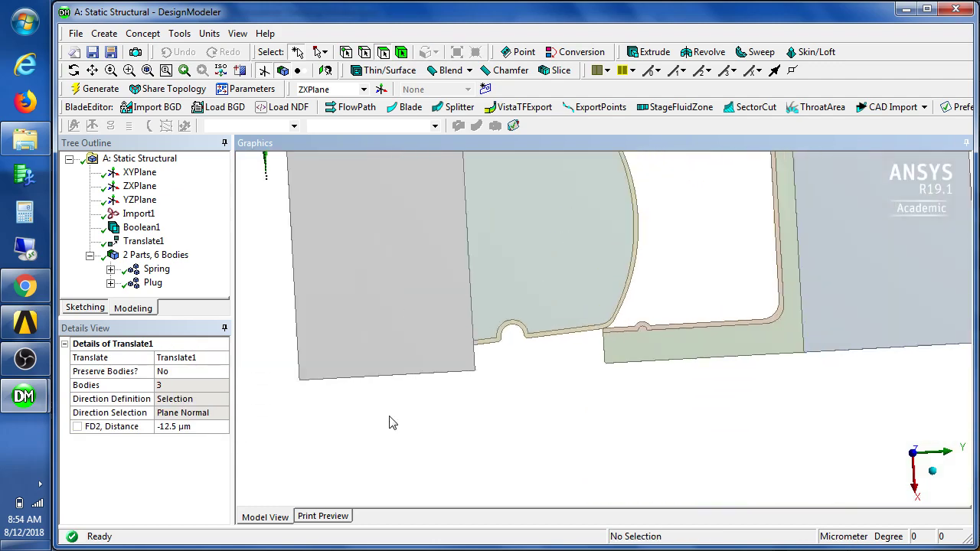
middle_click_drag(360, 327, 372, 284)
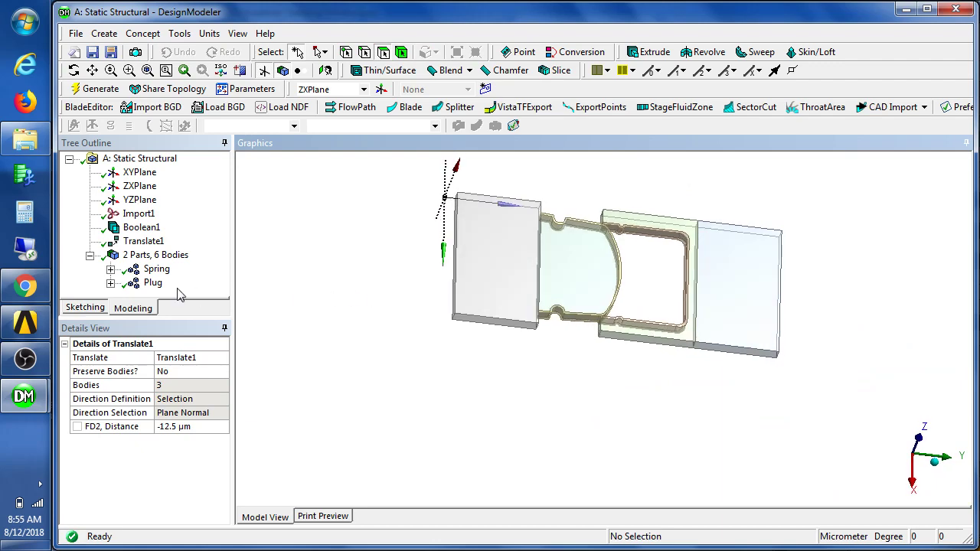
Step: Switch to the Workbench project and refresh it so the model picks up the updated geometry
mouse_move(23, 396)
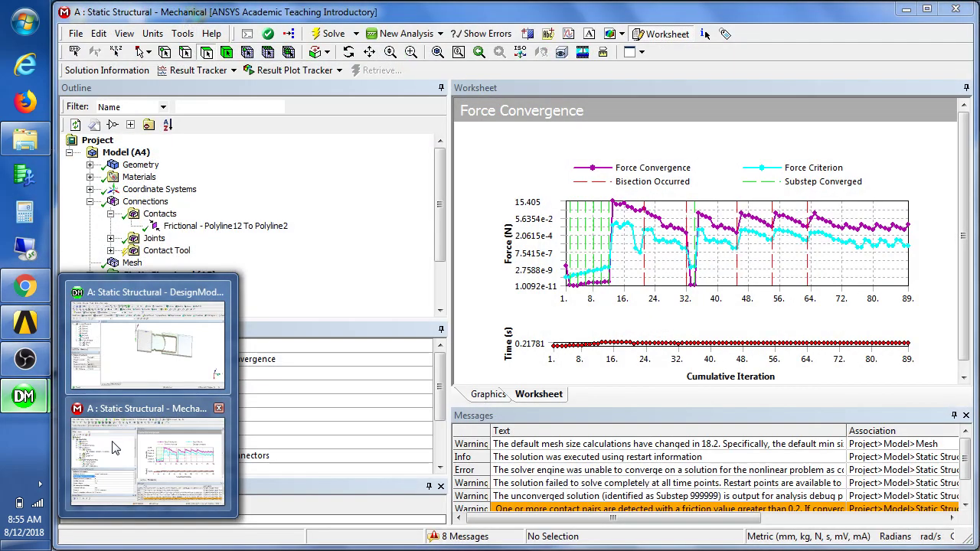
left_click(115, 448)
left_click(24, 322)
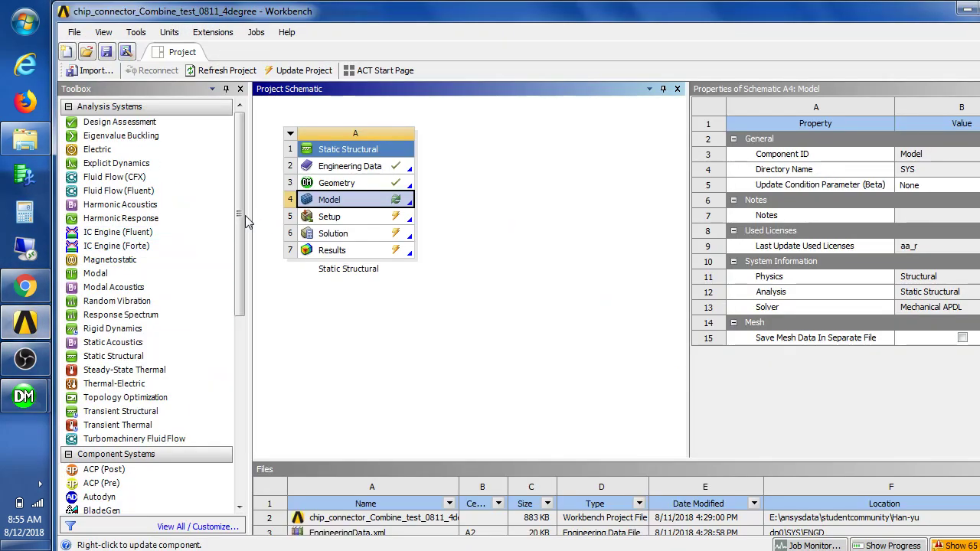
left_click(225, 70)
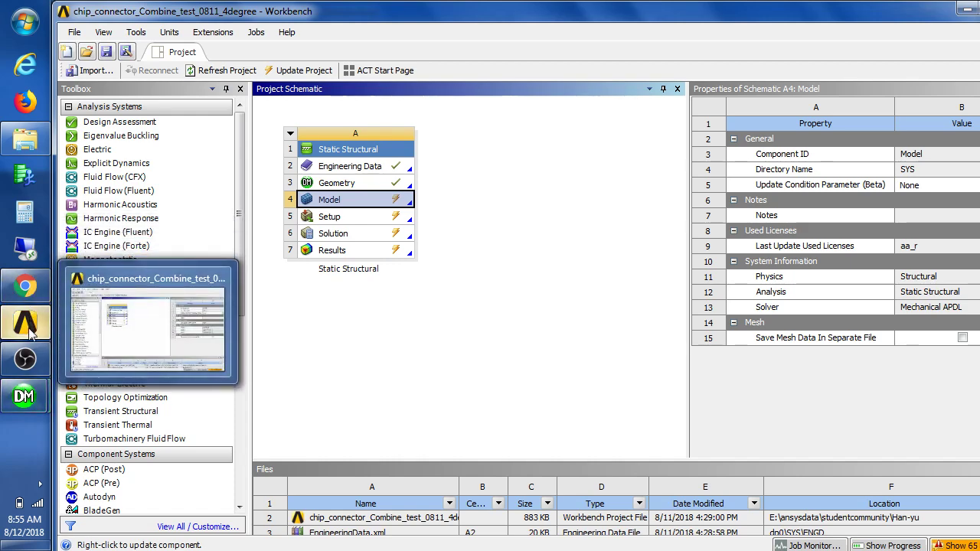
Step: Switch to Mechanical and suppress the automatically added bonded Contact Region between Polyline12 and Polyline2
mouse_move(32, 399)
left_click(105, 421)
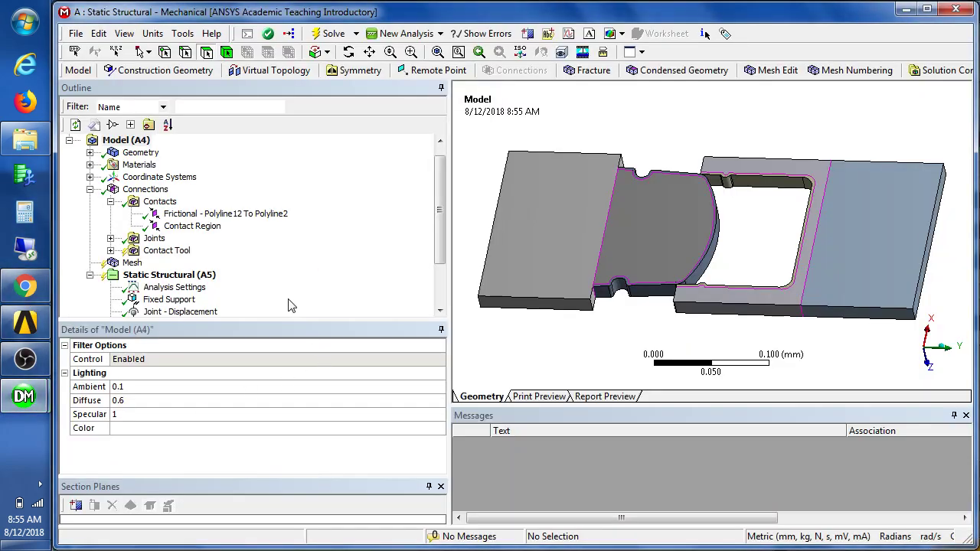
left_click(184, 226)
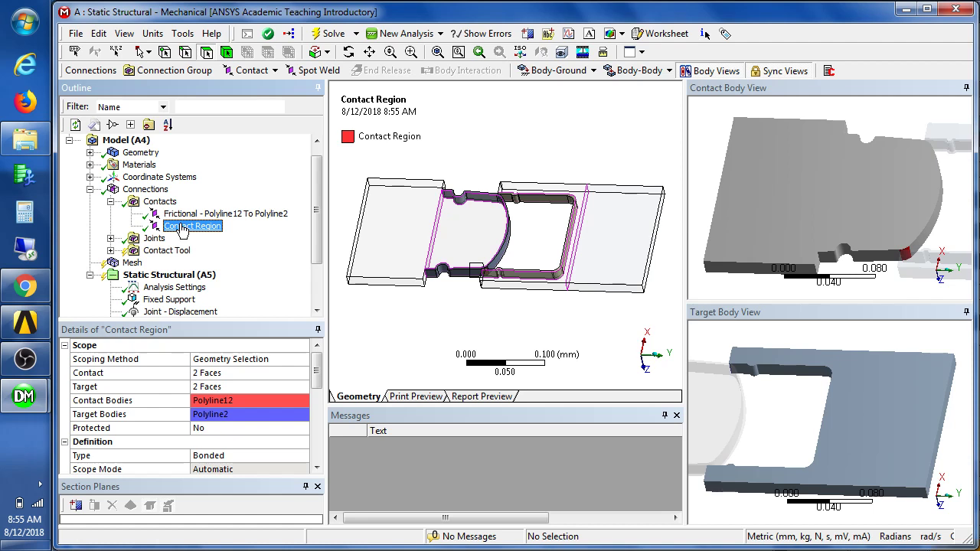
right_click(184, 228)
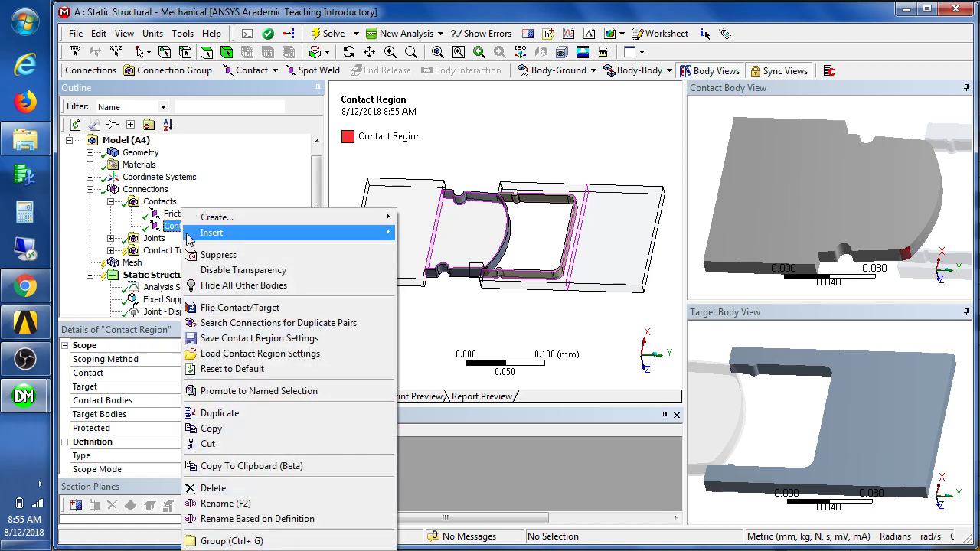
left_click(218, 254)
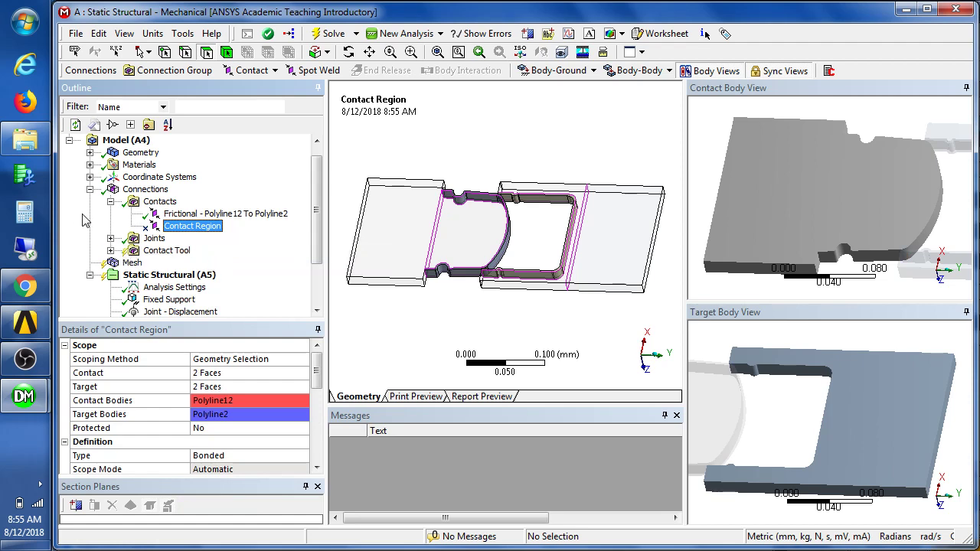
Step: Insert a new Contact Tool under Connections and delete the old Contact Tool
left_click(147, 190)
right_click(153, 191)
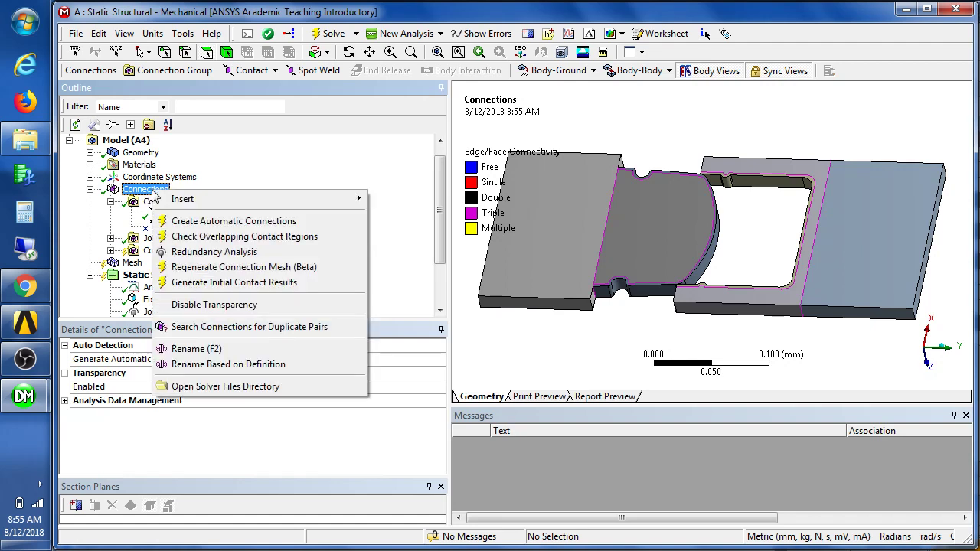
mouse_move(179, 202)
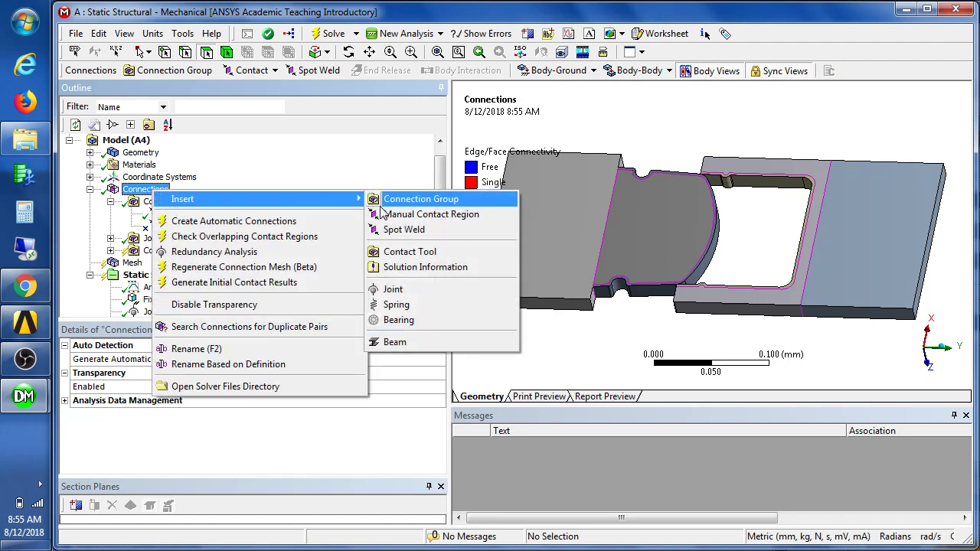
left_click(420, 253)
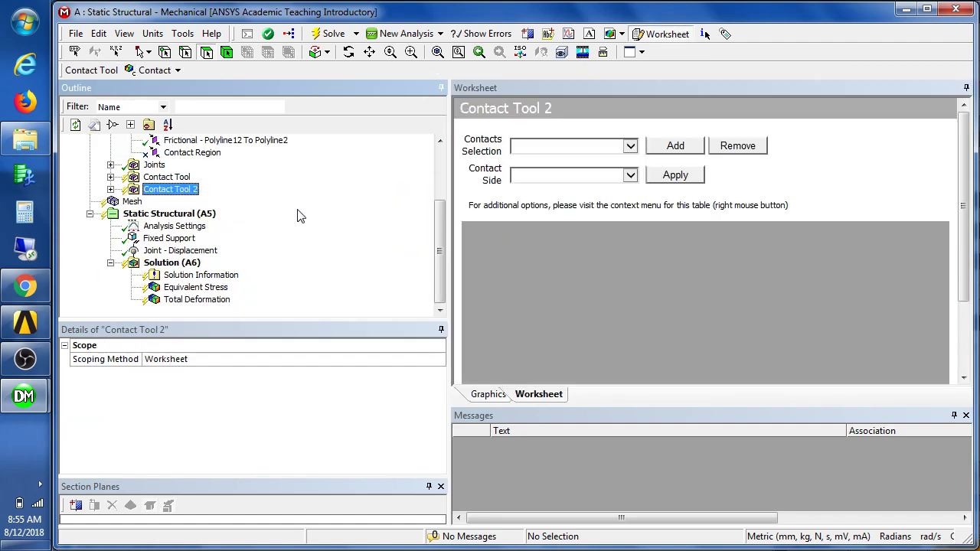
left_click(138, 178)
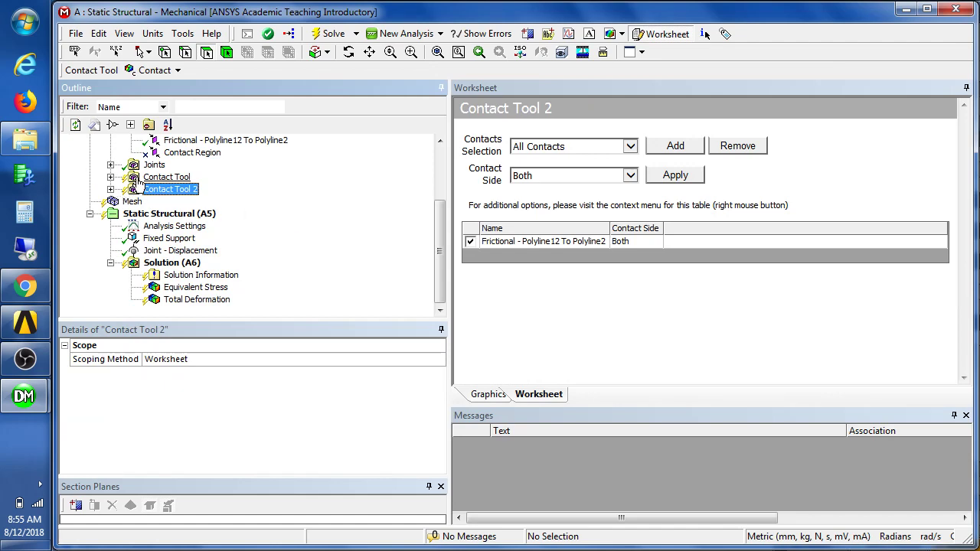
key("Delete")
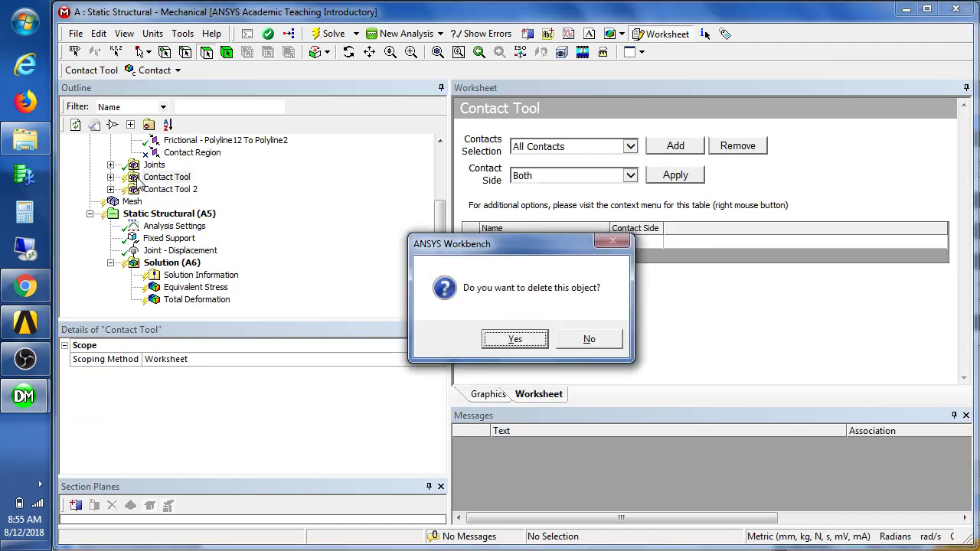
key("Return")
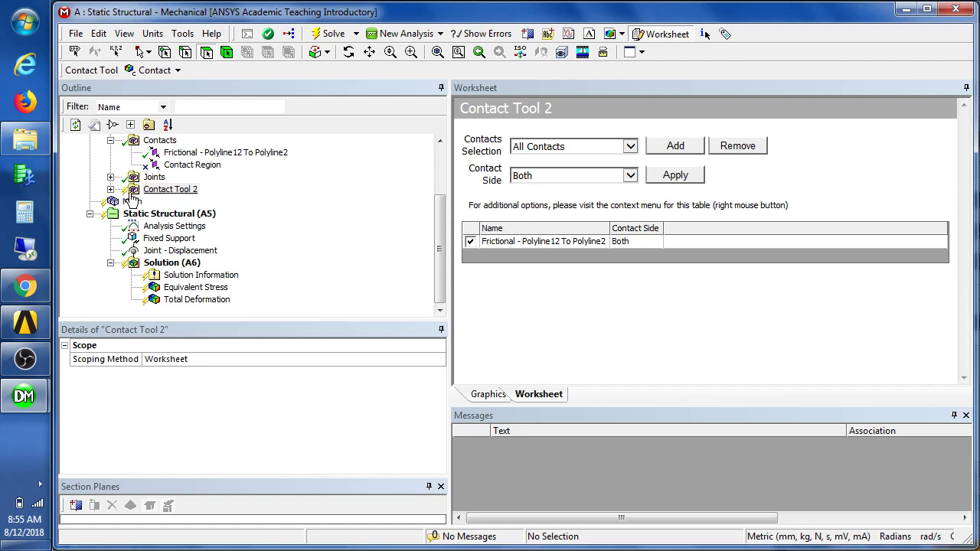
Step: Generate the initial contact results for Contact Tool 2 and display its Initial Information table
right_click(132, 193)
left_click(161, 222)
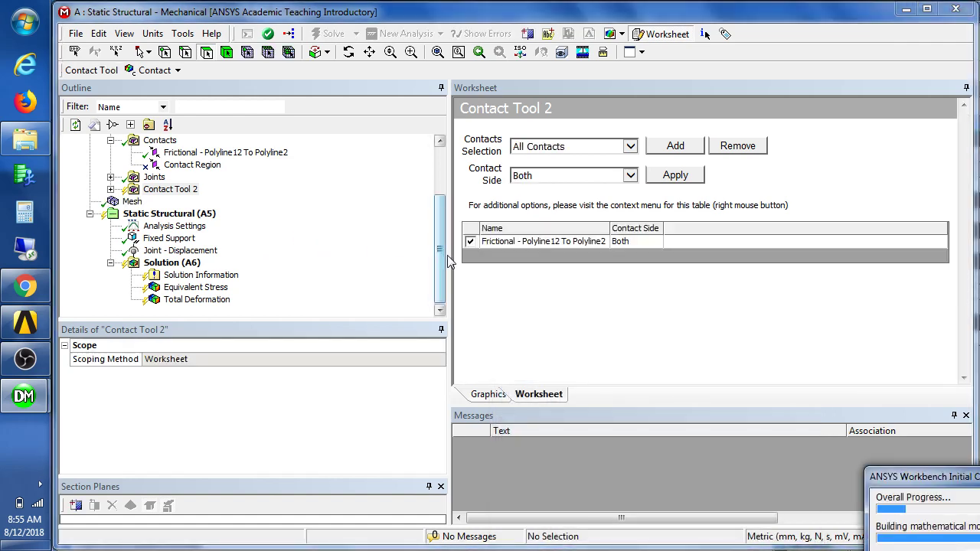
left_click_drag(449, 240, 305, 240)
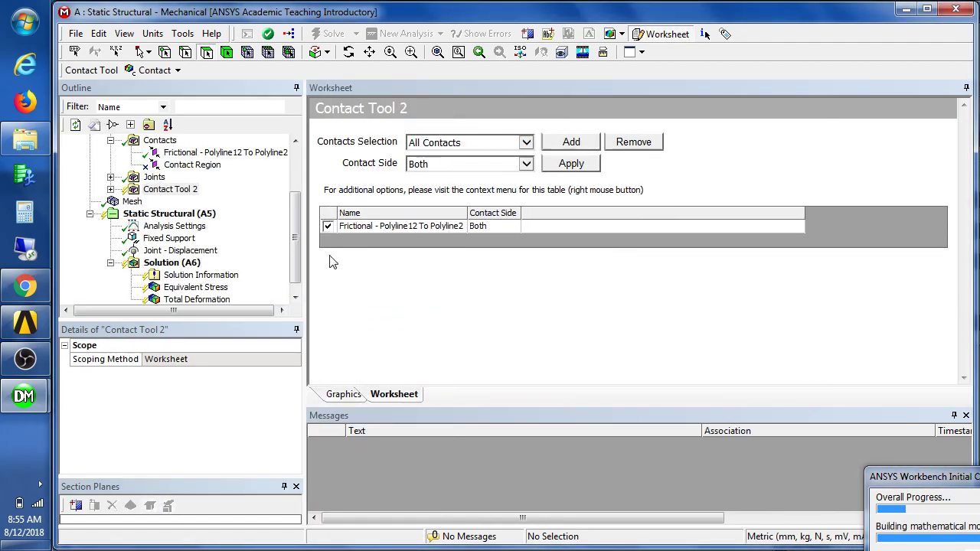
left_click(111, 190)
left_click(162, 204)
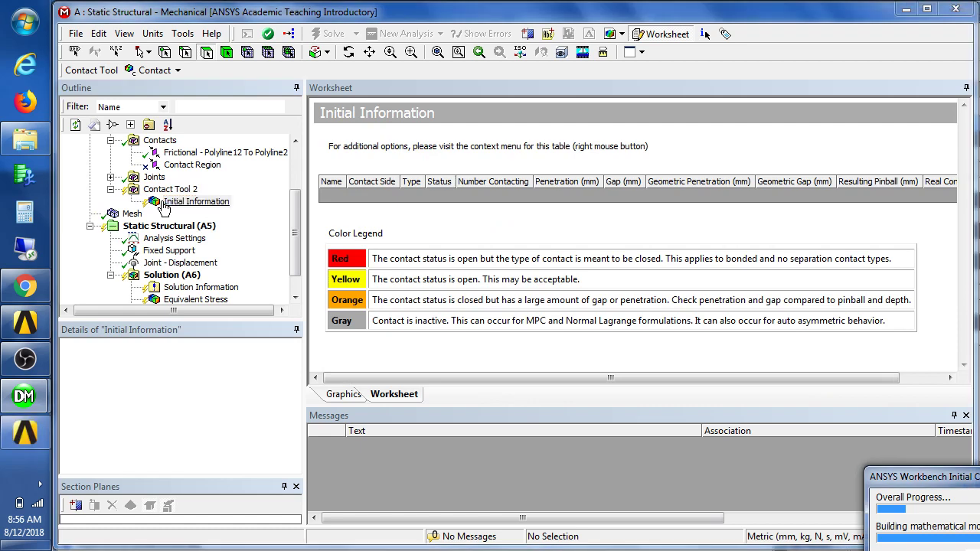
left_click_drag(899, 484, 709, 429)
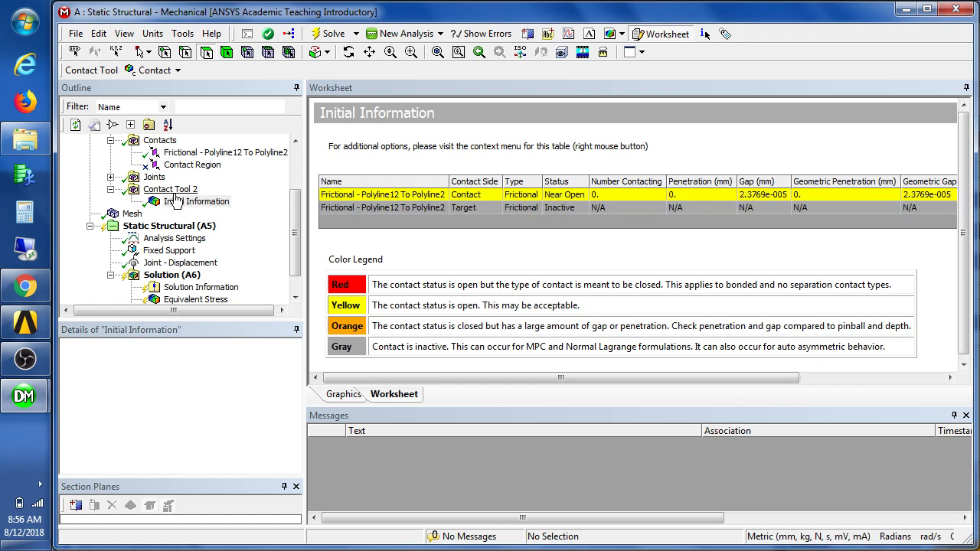
Step: Set the Interface Treatment of the frictional contact between Polyline12 and Polyline2 to Adjust to Touch
left_click(186, 153)
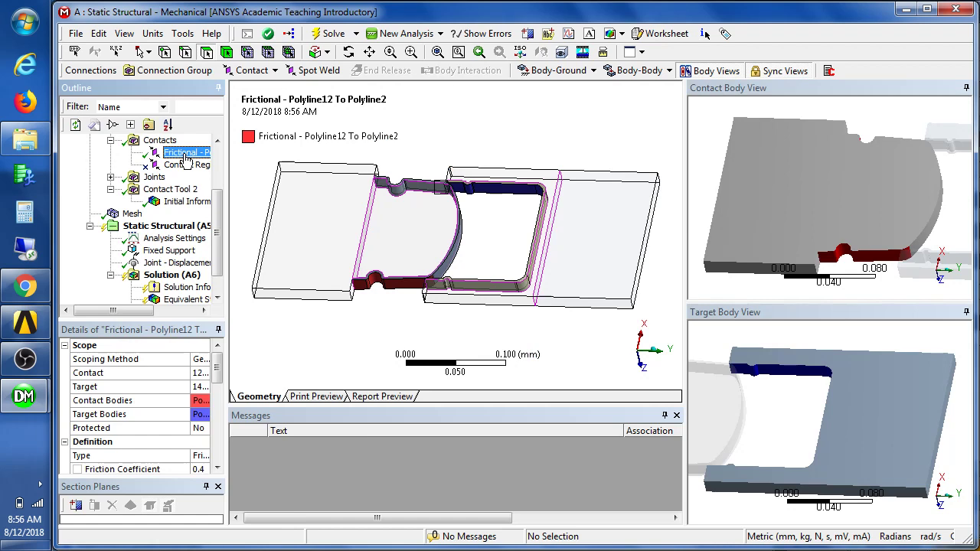
right_click(187, 157)
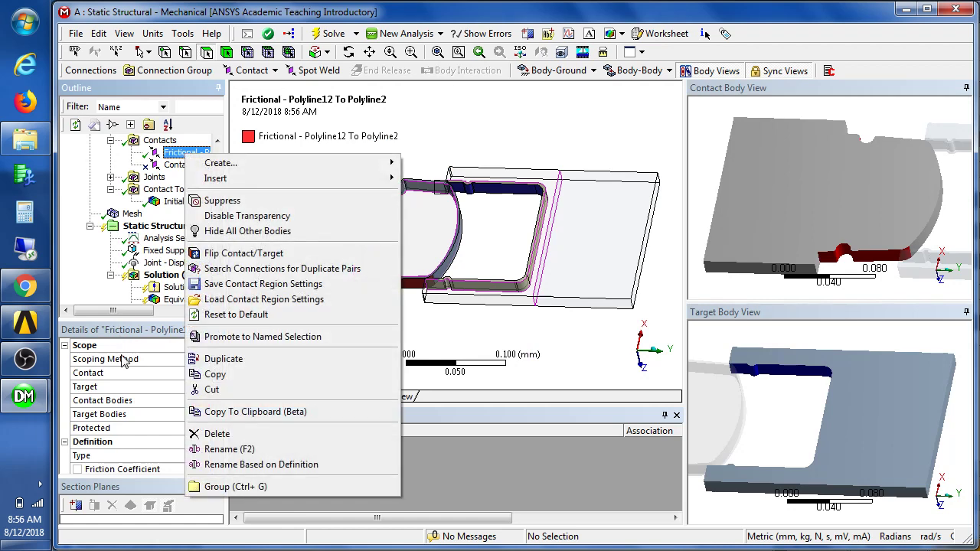
left_click(77, 233)
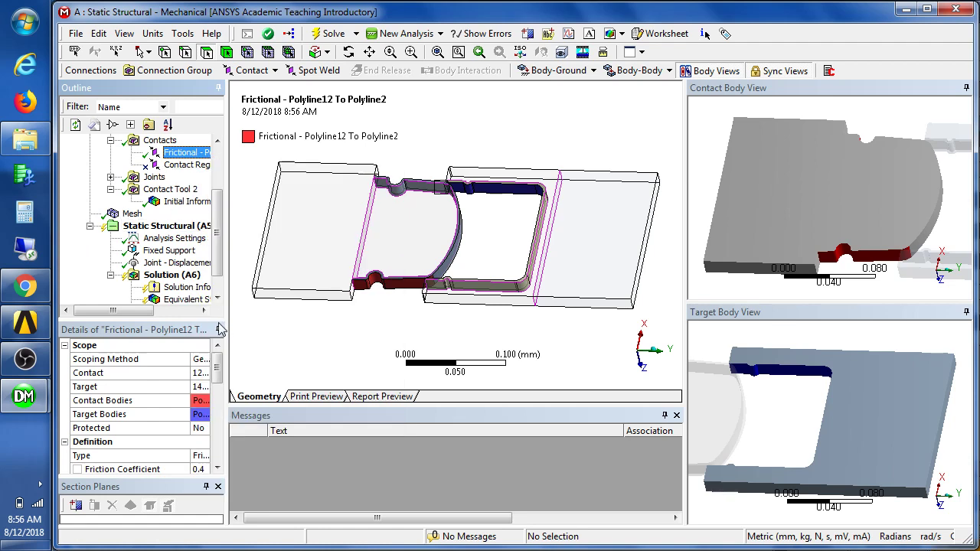
left_click_drag(214, 270, 283, 274)
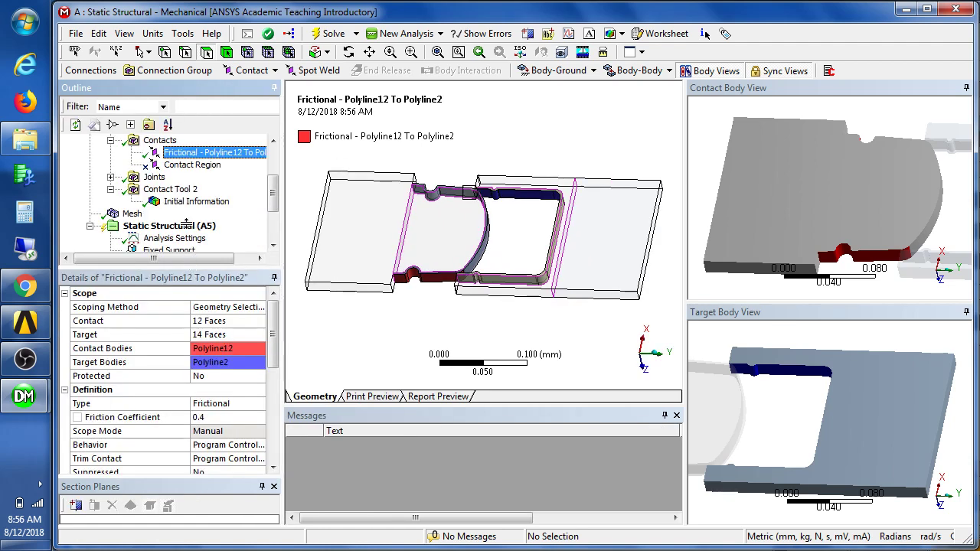
left_click_drag(186, 224, 186, 223)
left_click_drag(274, 348, 271, 437)
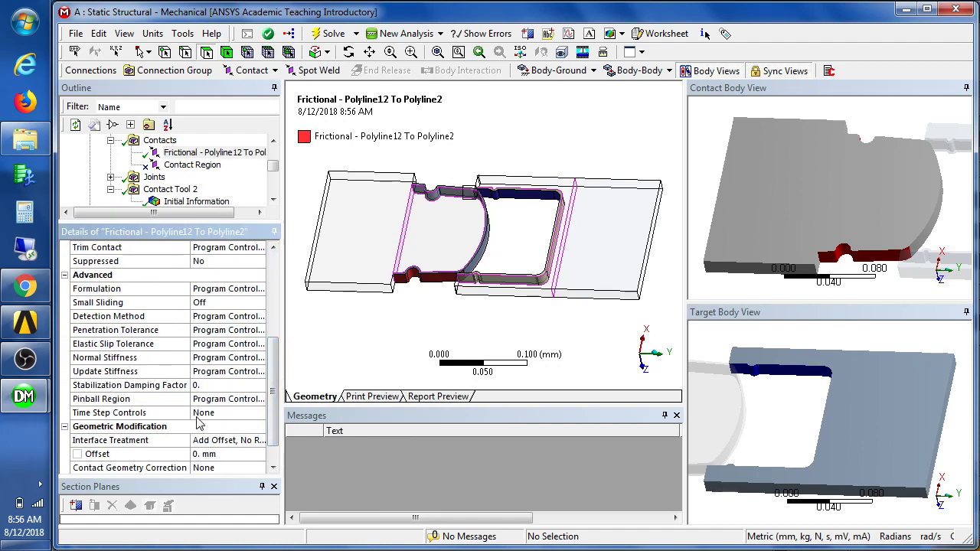
scroll(227, 426, "down", 2)
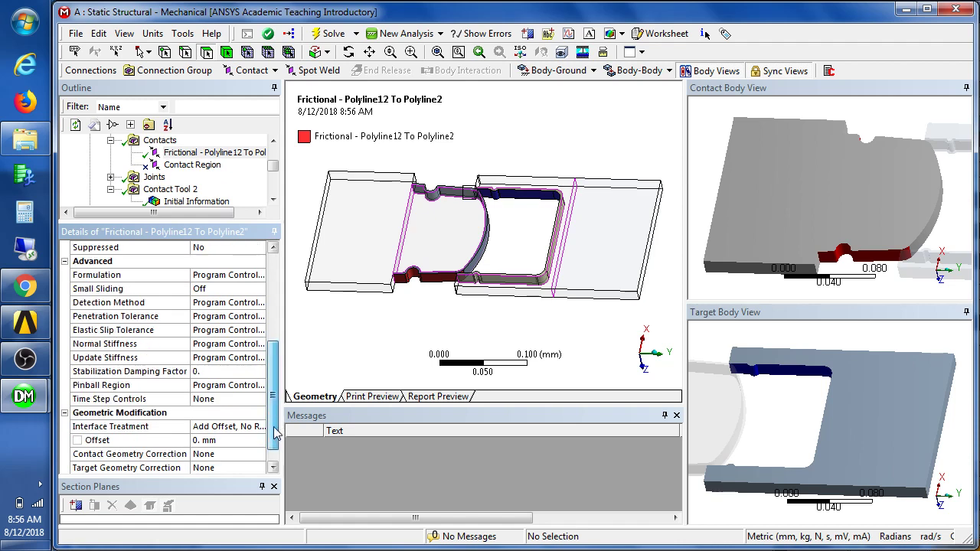
left_click(240, 413)
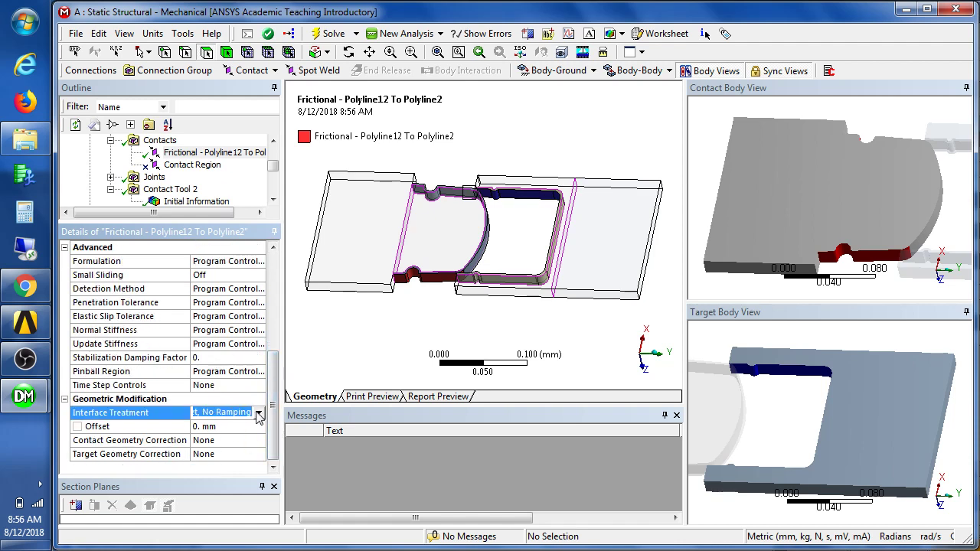
left_click(259, 413)
left_click(229, 426)
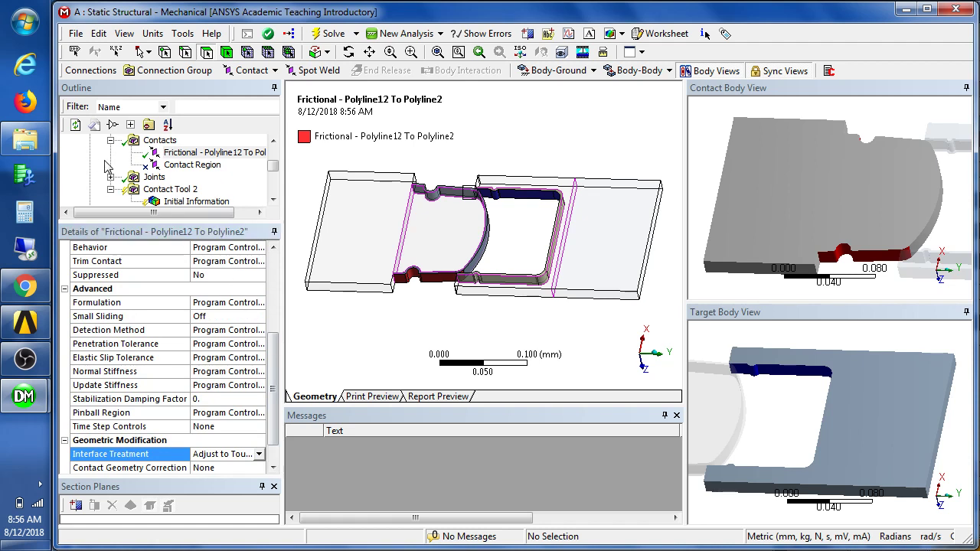
Step: Regenerate the initial contact results under Contact Tool 2 to check the contact status
left_click(190, 200)
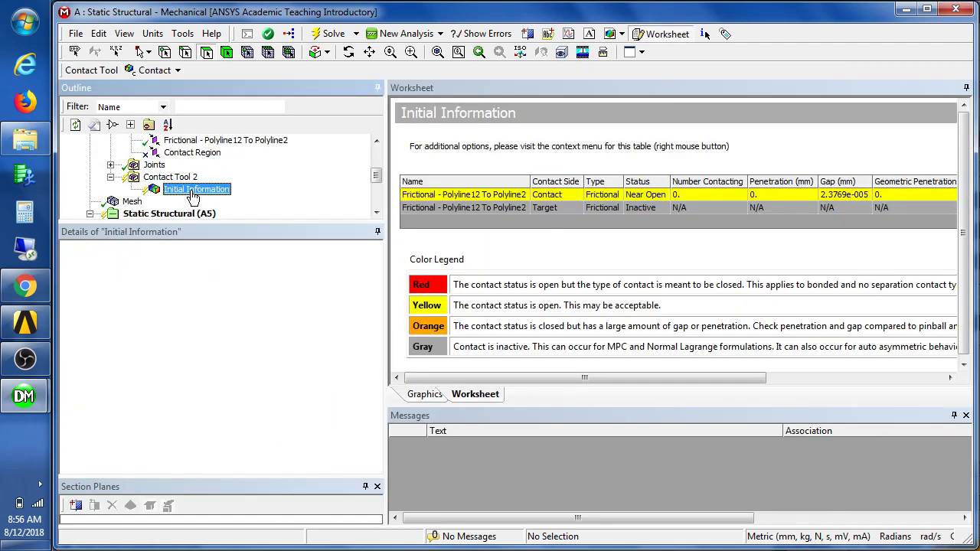
right_click(191, 197)
left_click(201, 221)
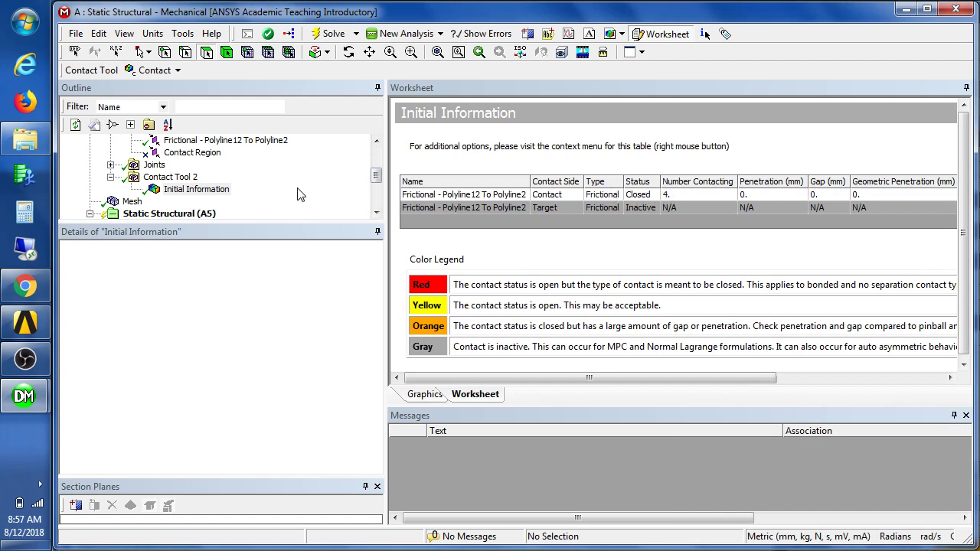
Step: Display the mesh, solve the static structural analysis and show the Force Convergence plot in Solution Information
left_click_drag(284, 226, 284, 385)
left_click(129, 276)
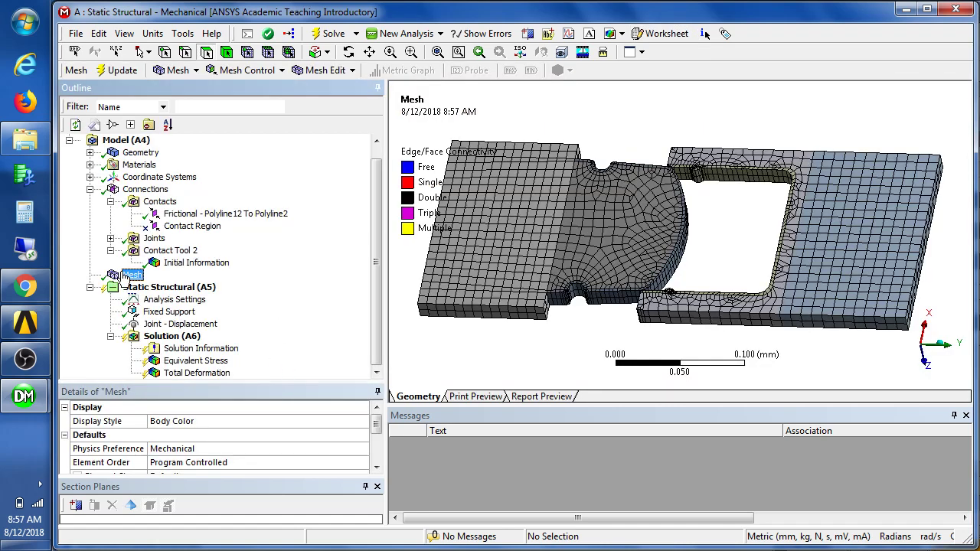
left_click(172, 349)
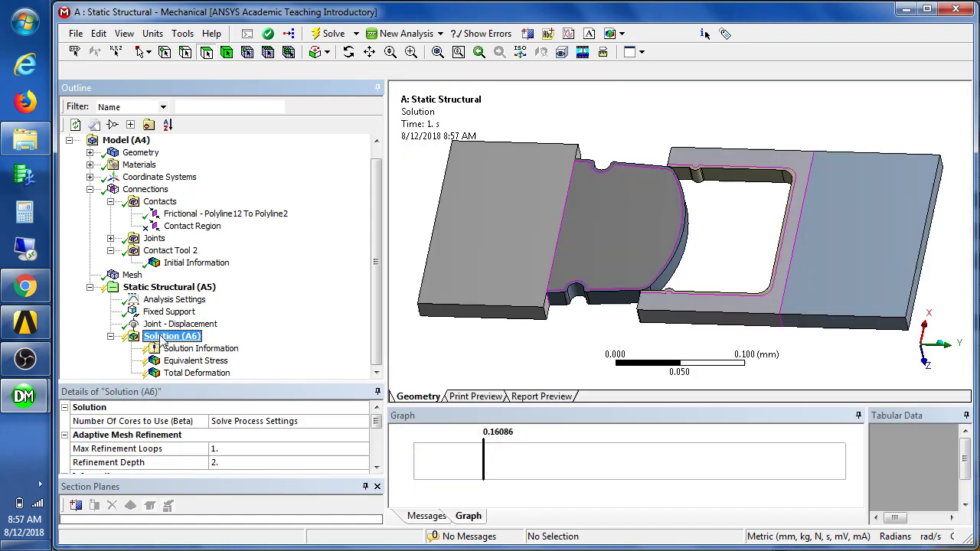
right_click(161, 339)
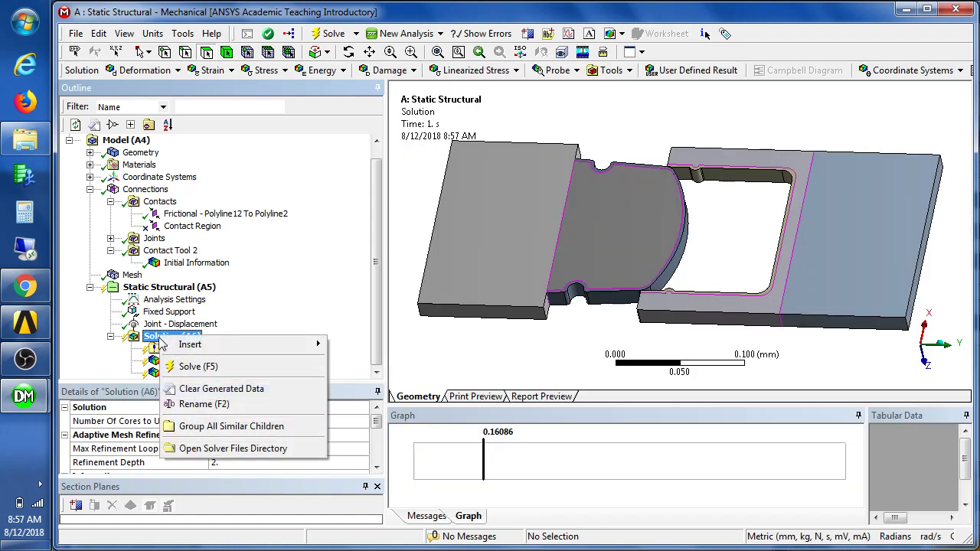
left_click(198, 366)
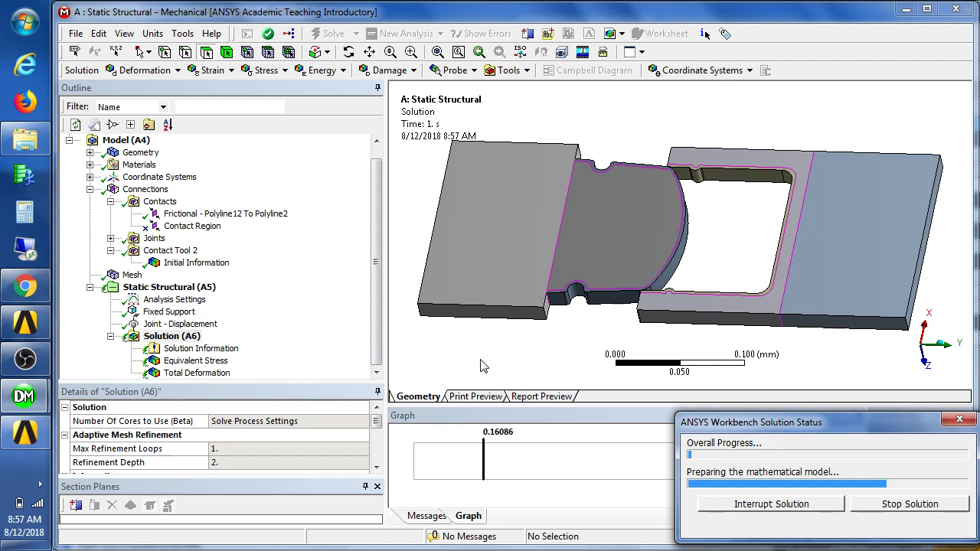
left_click(203, 349)
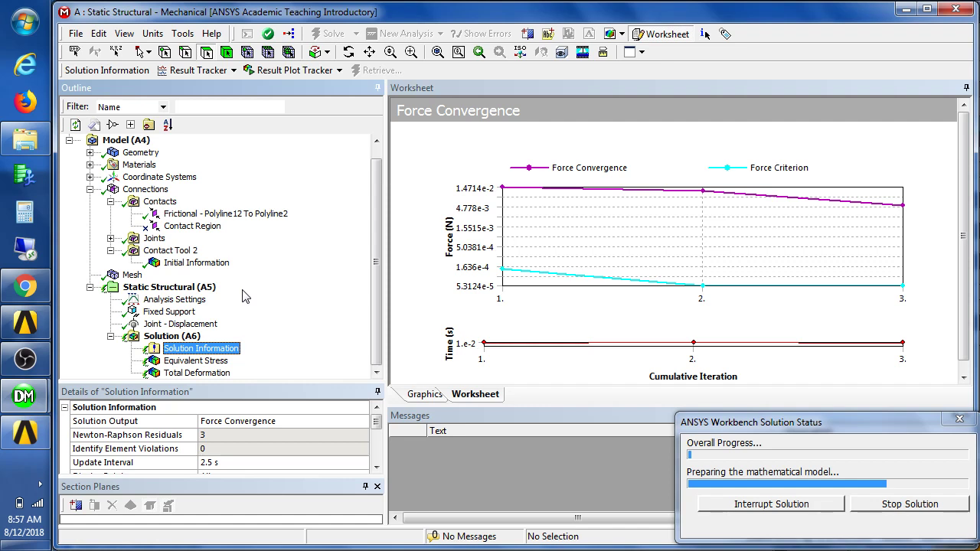
Step: Review the step and solver controls in the Analysis Settings, and return to the Force Convergence plot to monitor the solution
left_click(179, 301)
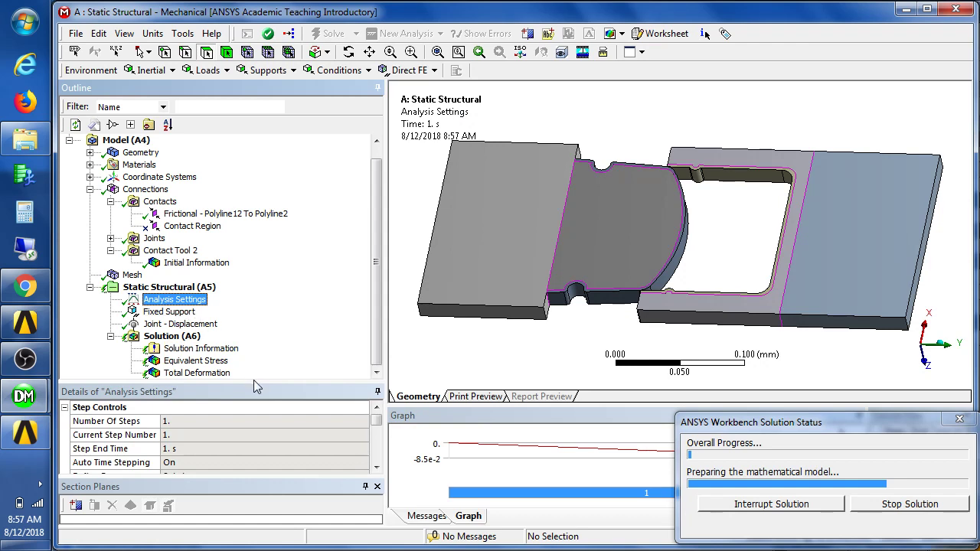
left_click_drag(254, 267, 253, 268)
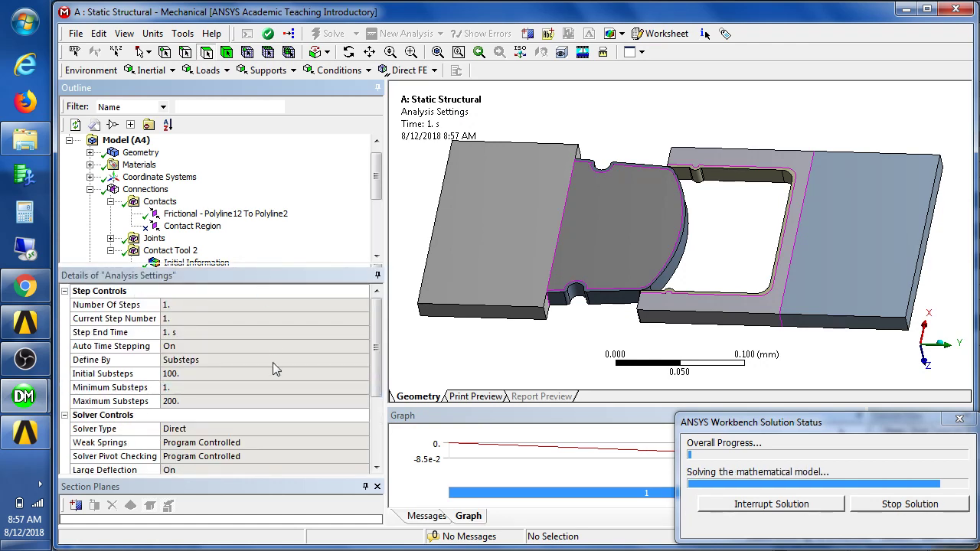
left_click_drag(376, 367, 378, 422)
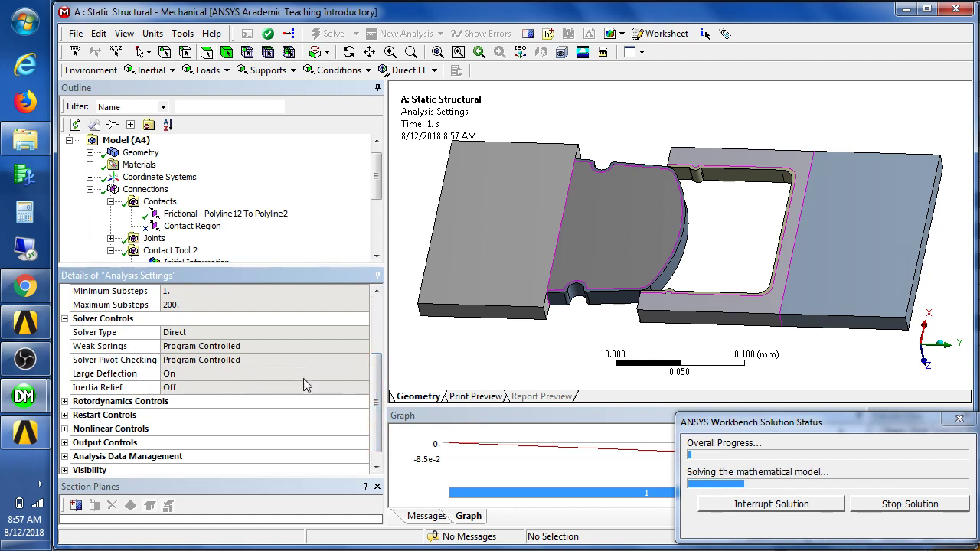
left_click_drag(377, 426, 380, 349)
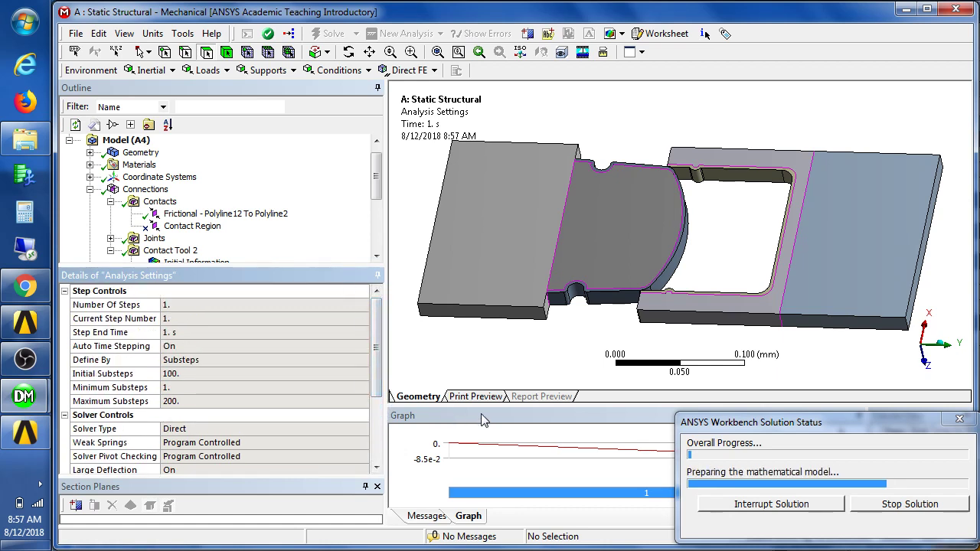
left_click(374, 237)
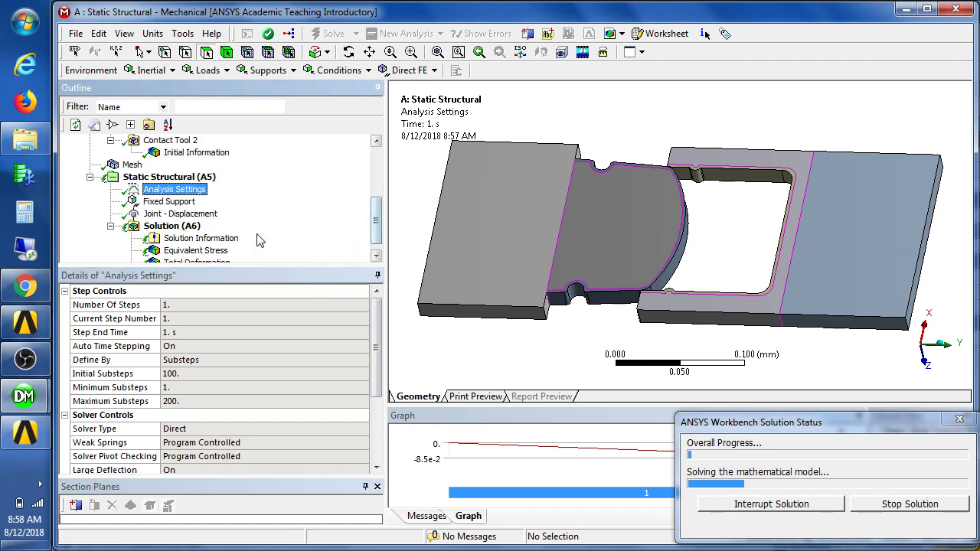
left_click(178, 240)
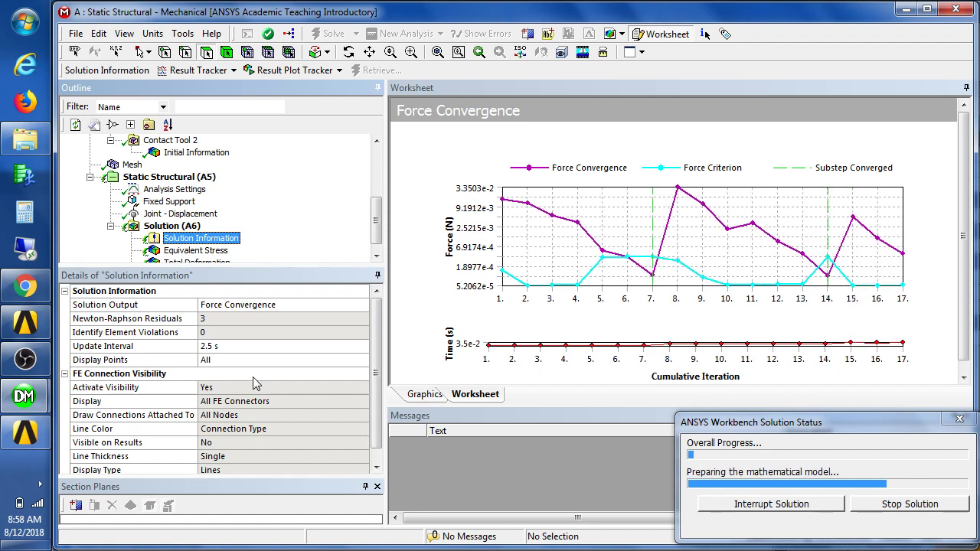
left_click(33, 367)
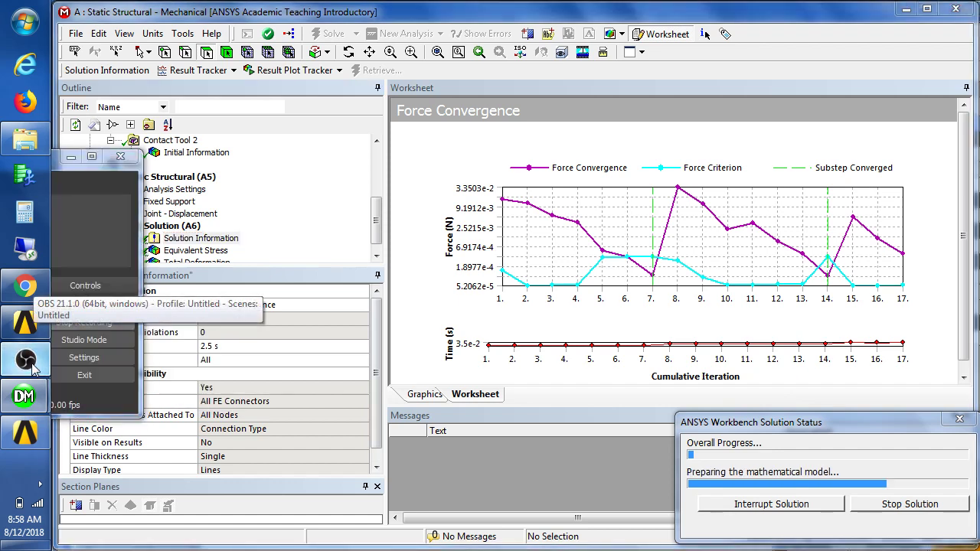